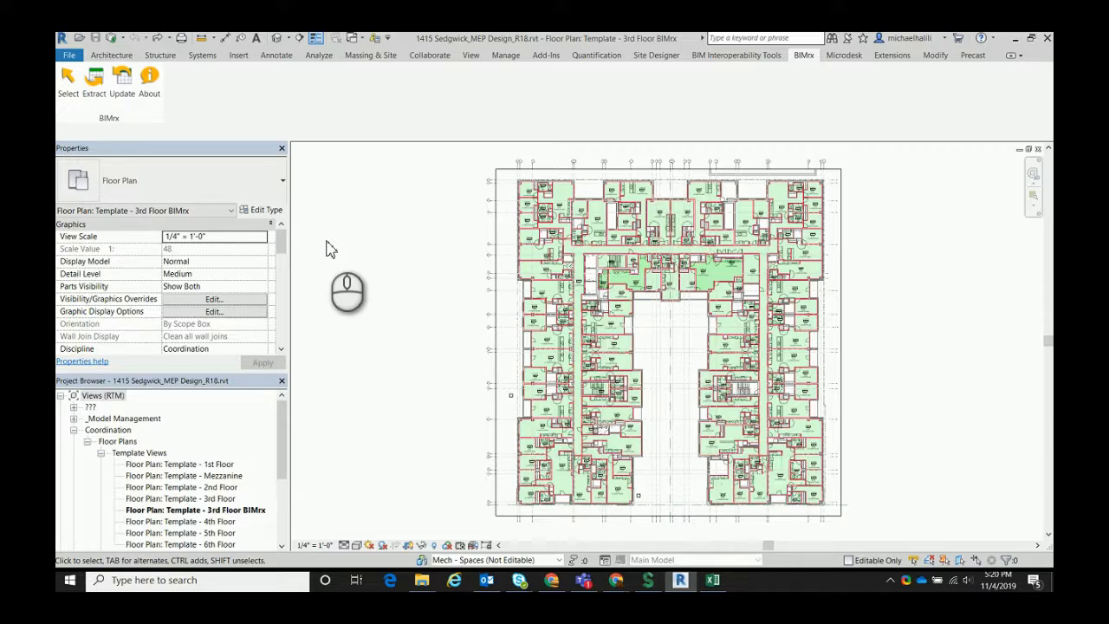
# Examine the airflow and load values in the bedroom space tags, and the cooling, supply, heating and room columns of Load Airflow Summary.xls in Excel
pyautogui.scroll(8, 537, 232)
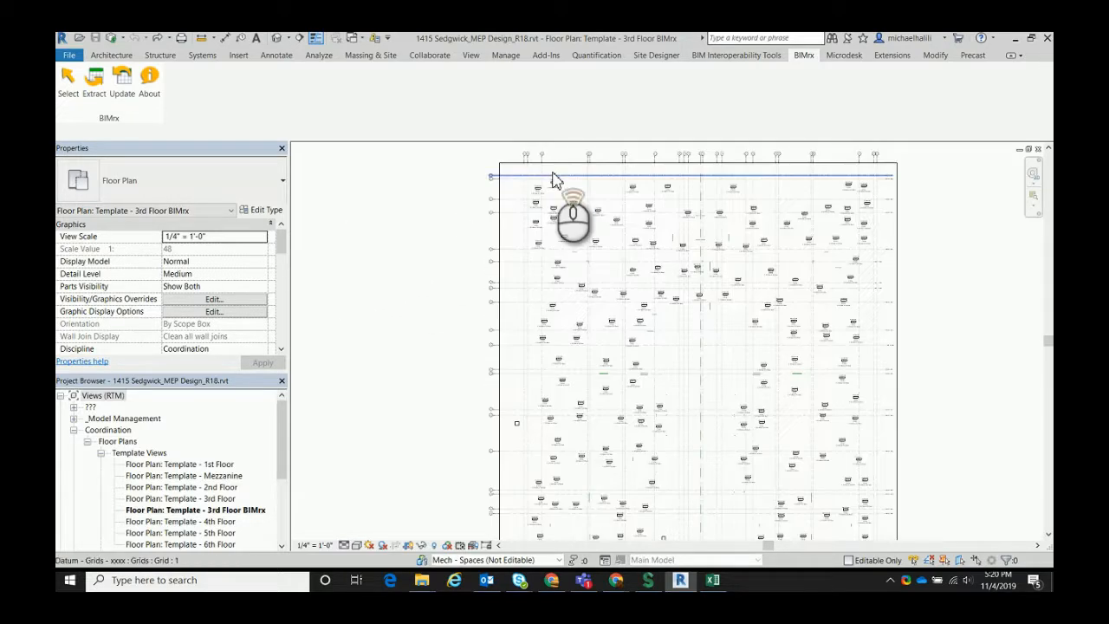
pyautogui.scroll(6, 537, 232)
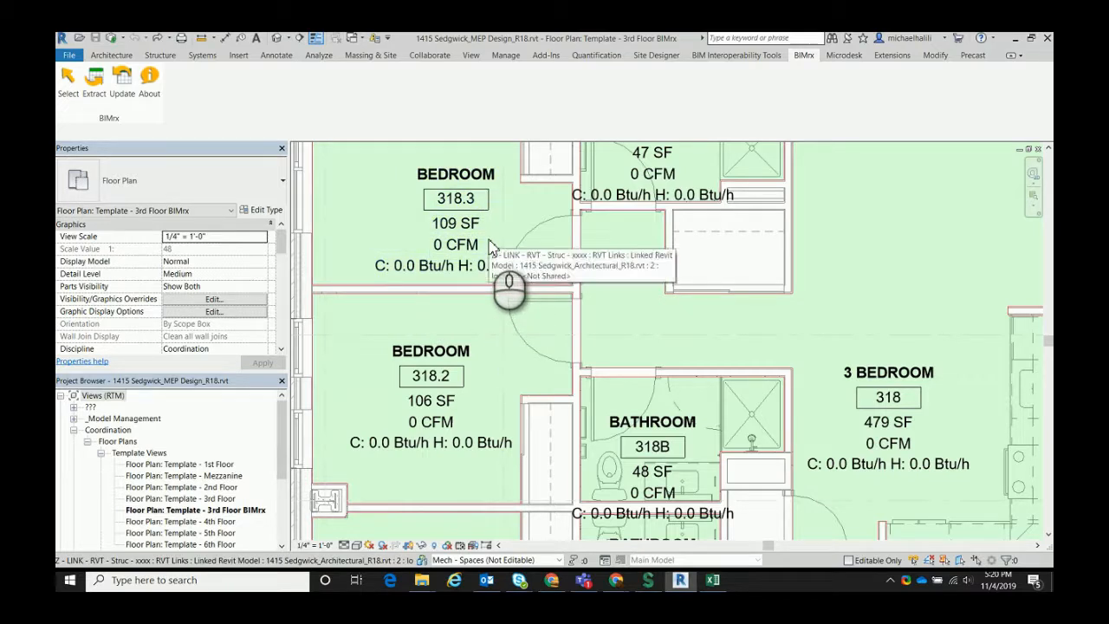
pyautogui.click(711, 582)
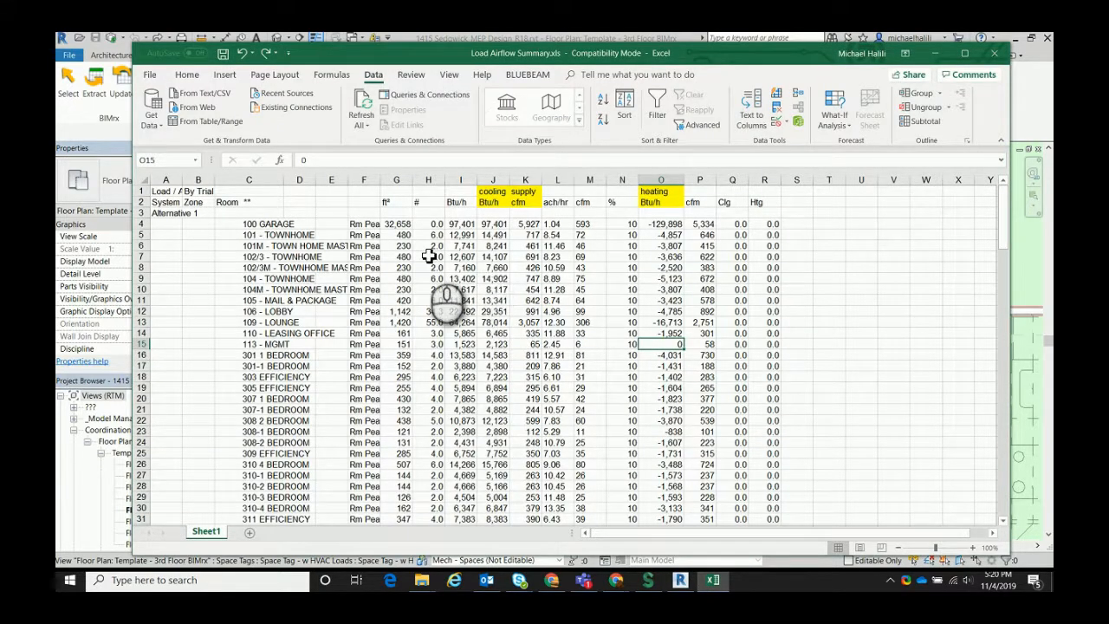
pyautogui.click(499, 182)
pyautogui.click(663, 180)
pyautogui.click(526, 182)
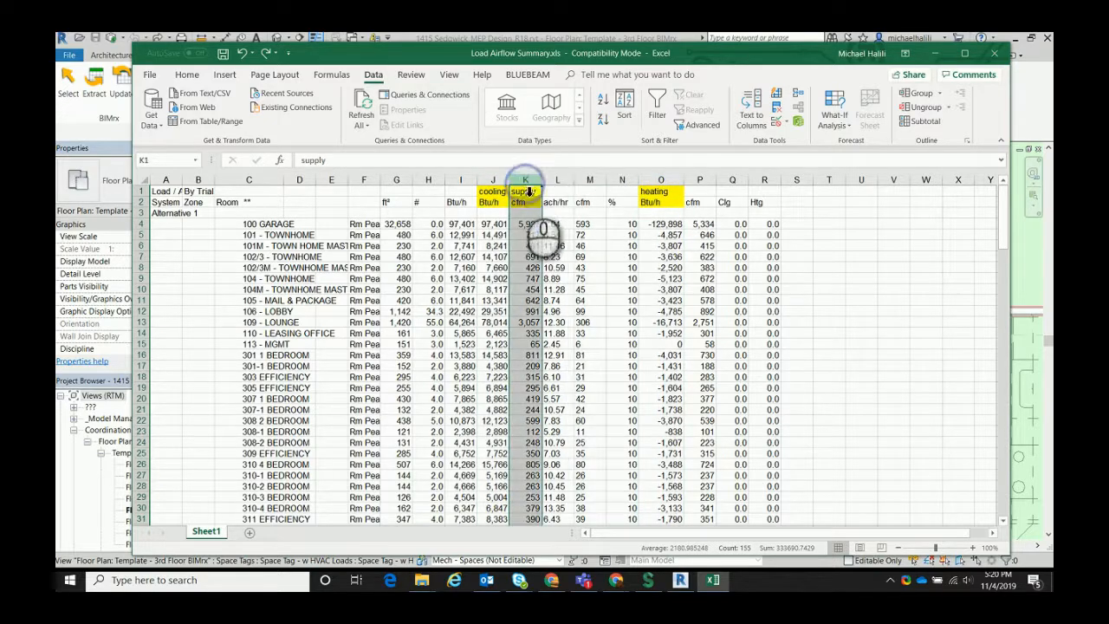
pyautogui.moveTo(620, 73); pyautogui.dragTo(465, 260)
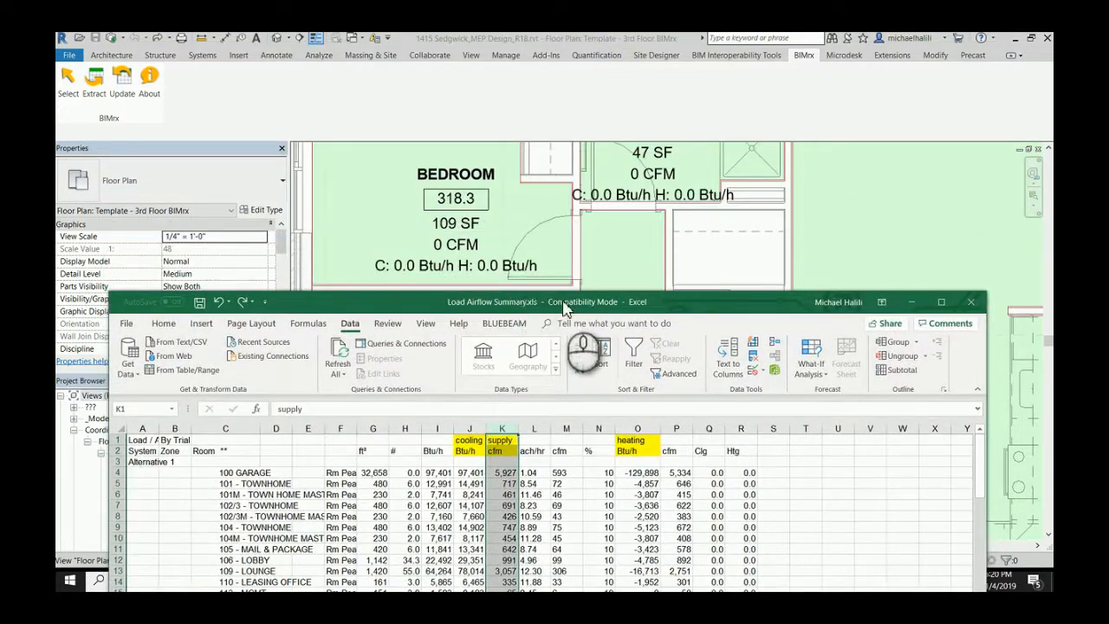
pyautogui.moveTo(565, 308); pyautogui.dragTo(555, 62)
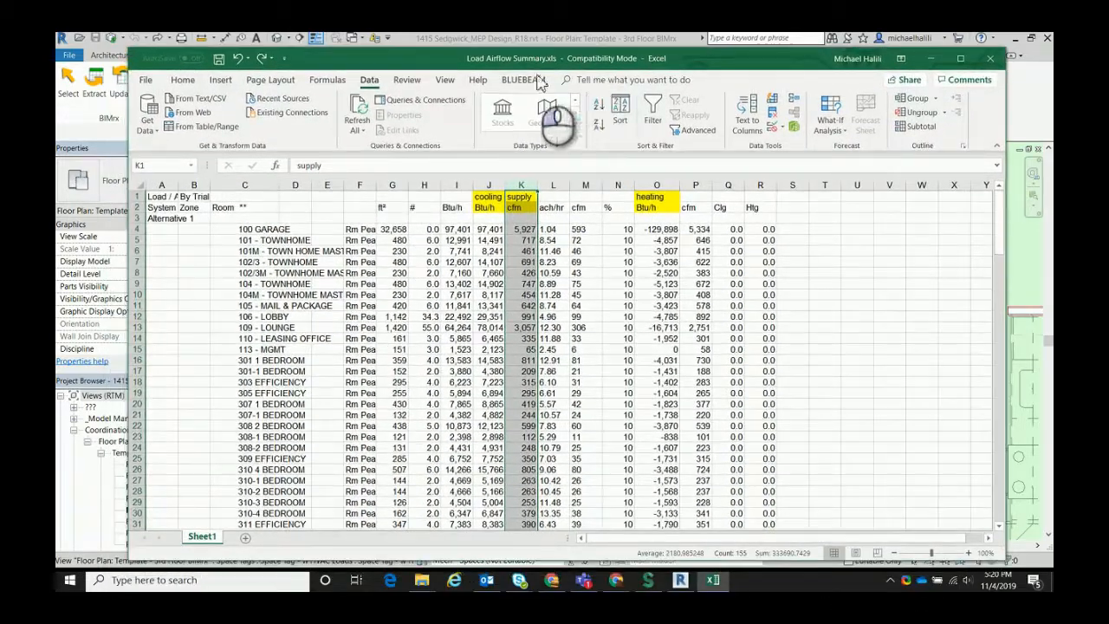
pyautogui.moveTo(265, 232); pyautogui.dragTo(273, 590)
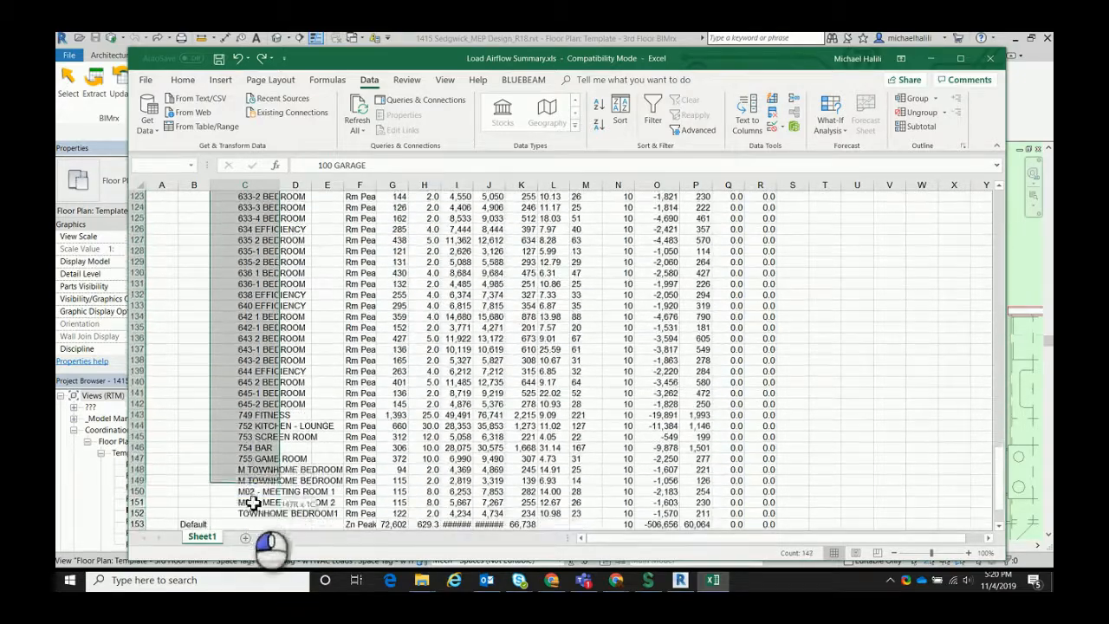
pyautogui.scroll(20, 272, 283)
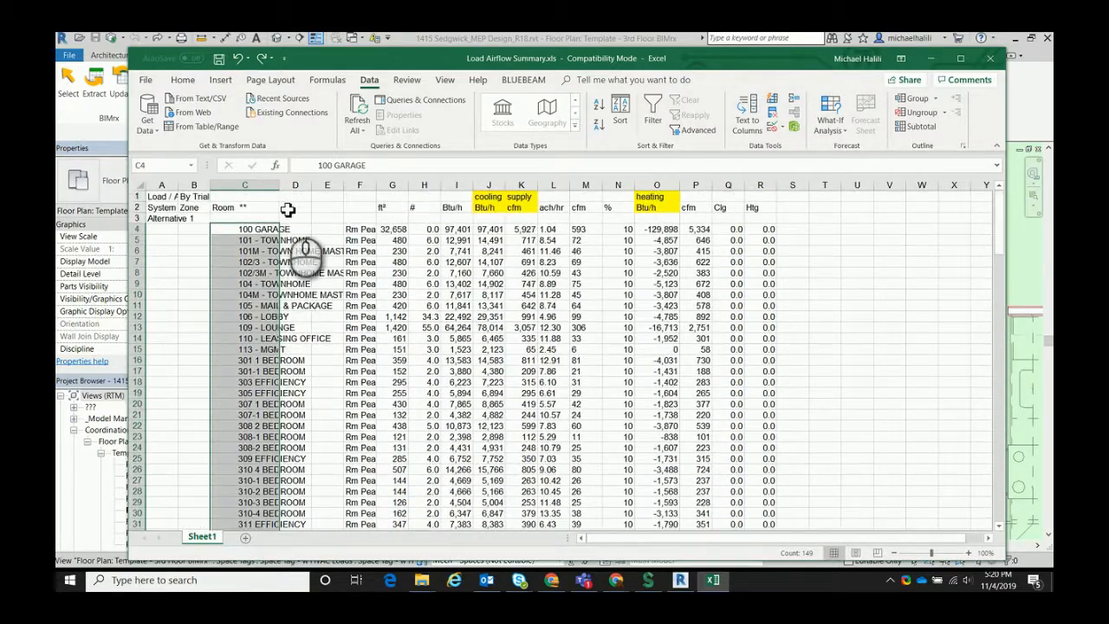
# Insert six blank columns before column F, between the room names and the Rm Peak column
pyautogui.rightClick(361, 188)
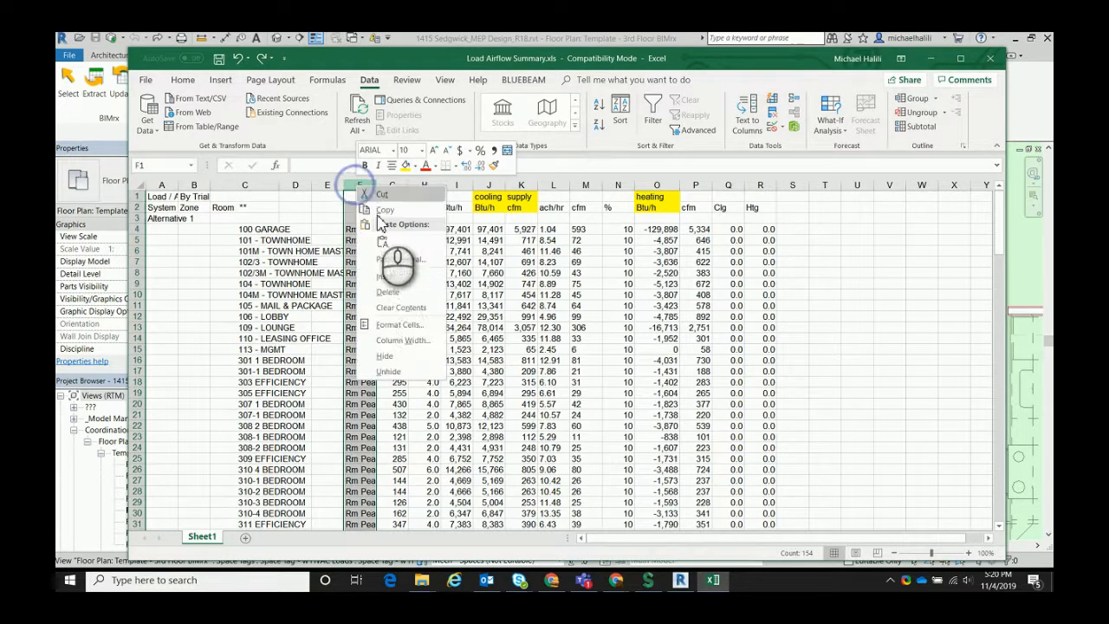
pyautogui.click(381, 293)
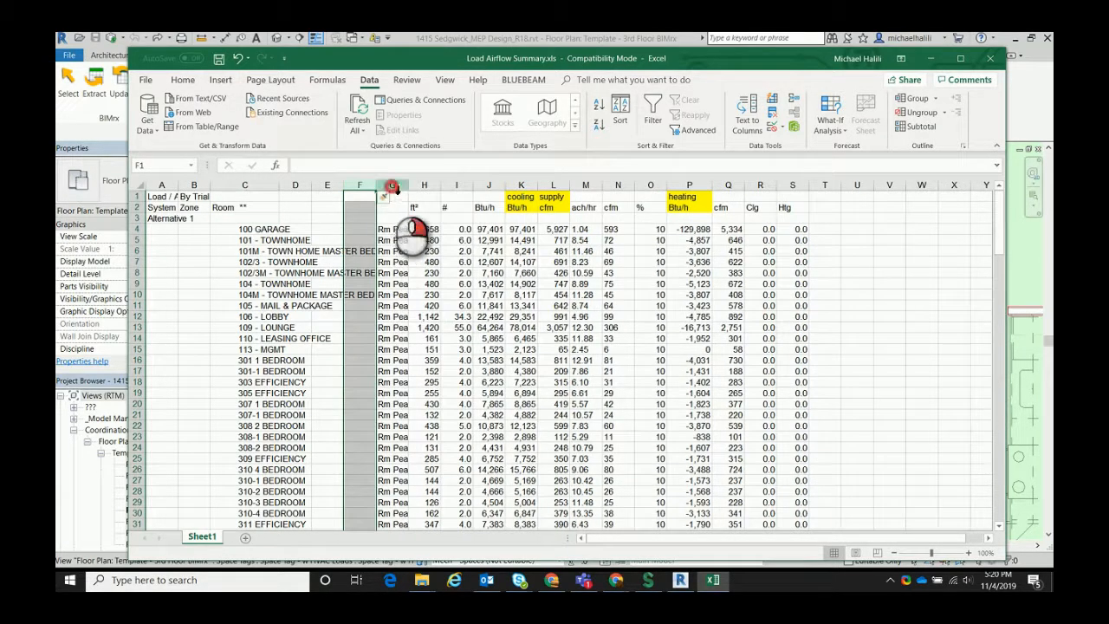
pyautogui.rightClick(395, 186)
pyautogui.click(417, 275)
pyautogui.rightClick(406, 185)
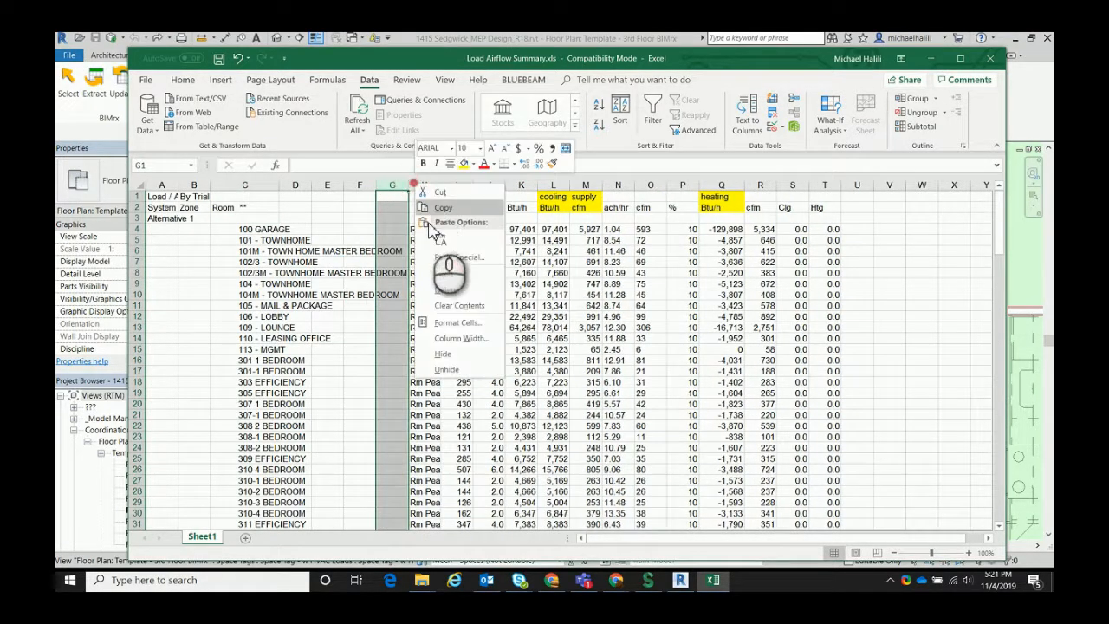
pyautogui.click(437, 274)
pyautogui.moveTo(424, 185); pyautogui.dragTo(353, 190)
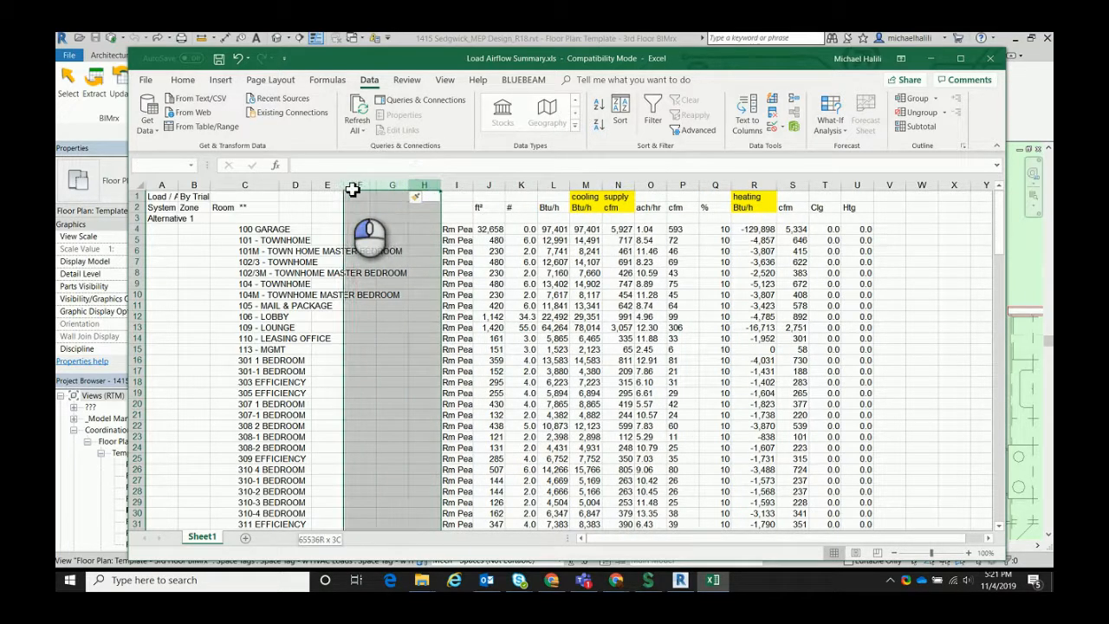
pyautogui.rightClick(354, 188)
pyautogui.click(400, 275)
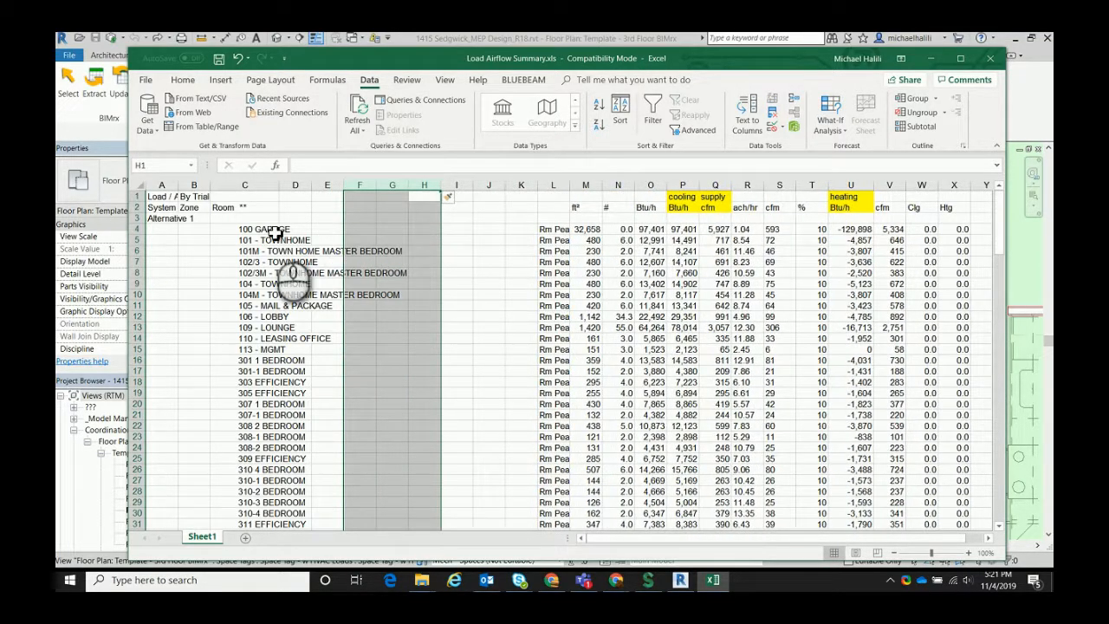
# Split the room entries in C4:C152 into separate columns with Text to Columns, using Space as the delimiter
pyautogui.moveTo(266, 228); pyautogui.dragTo(292, 517)
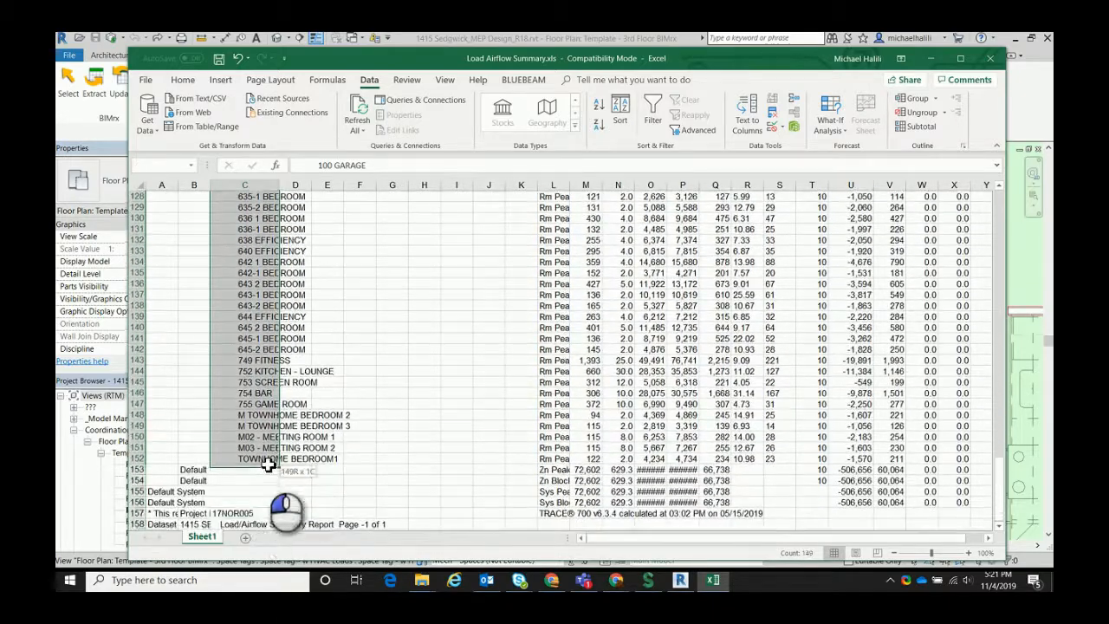
pyautogui.scroll(20, 286, 415)
pyautogui.scroll(7, 328, 387)
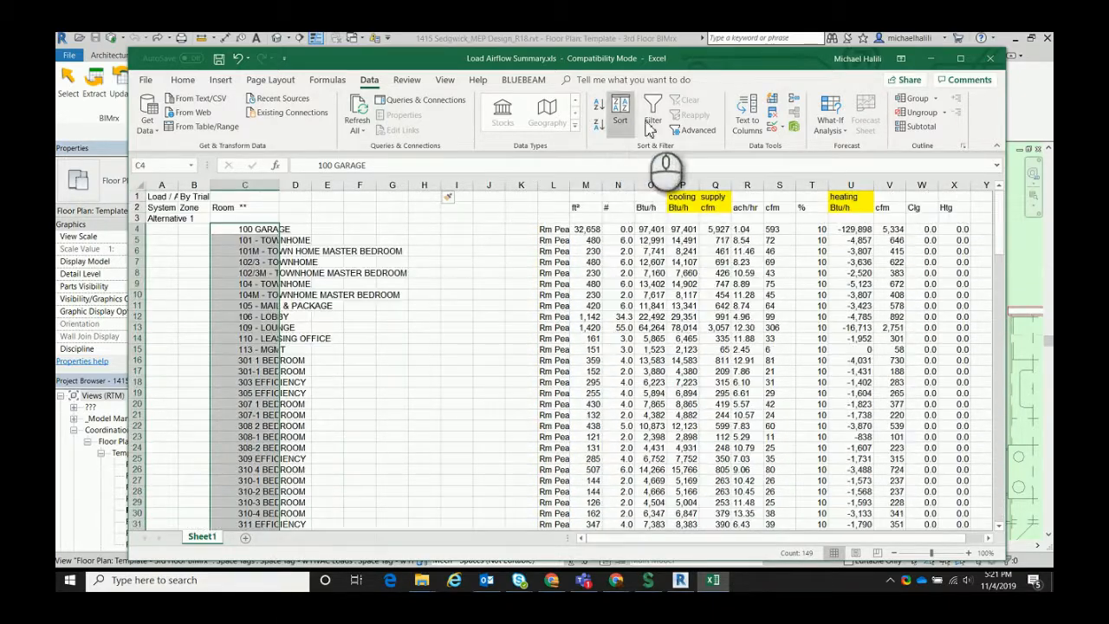
pyautogui.click(750, 122)
pyautogui.click(797, 364)
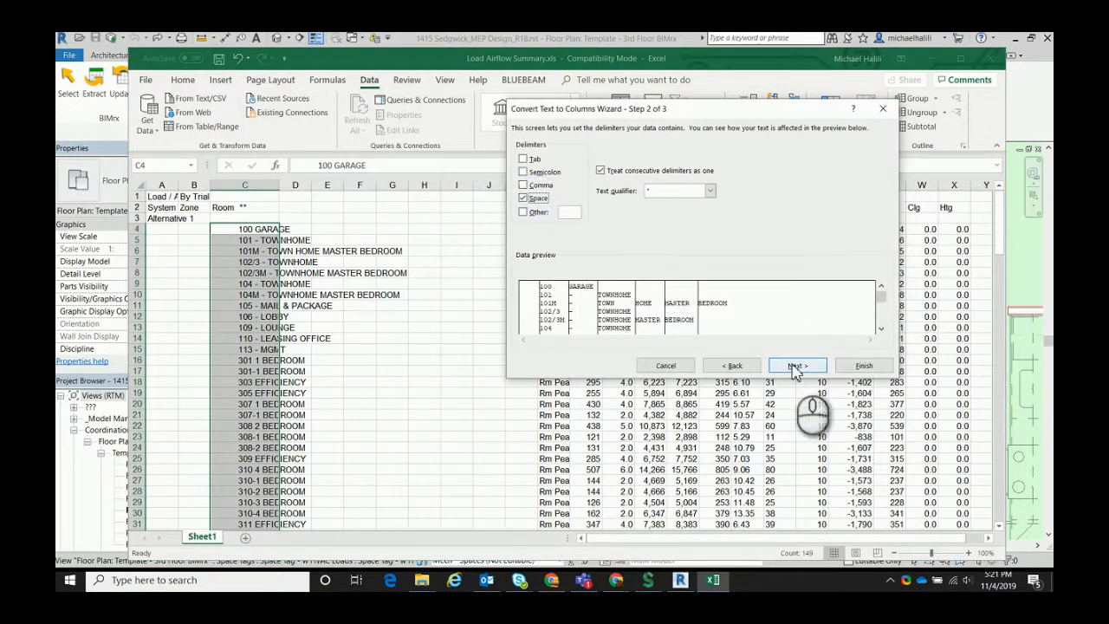
pyautogui.click(794, 365)
pyautogui.click(847, 365)
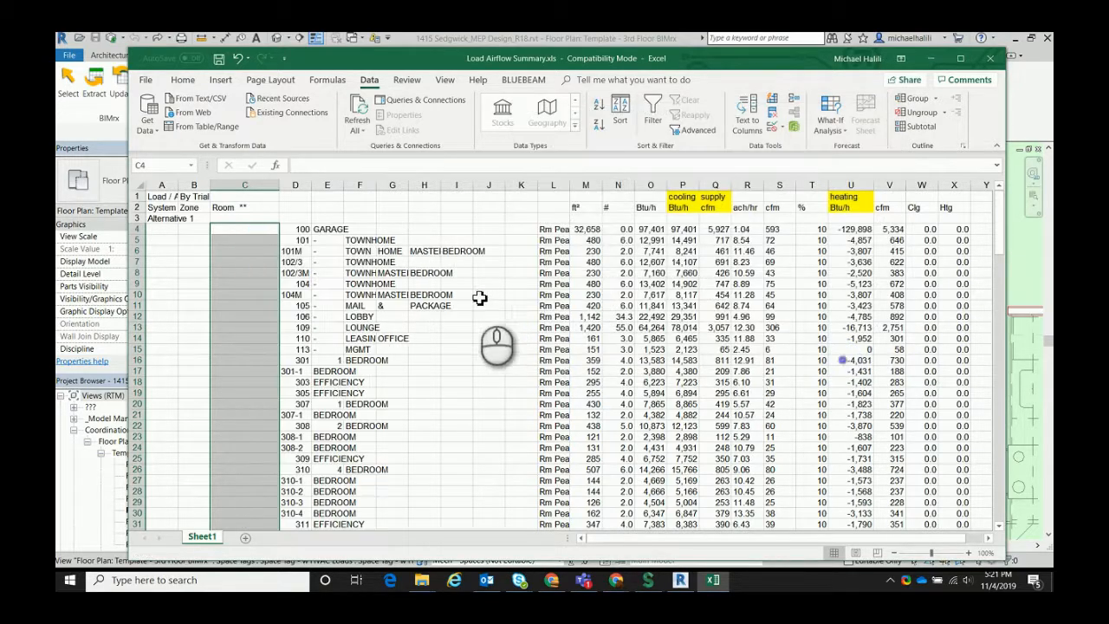
# Delete the emptied Room column C and the three surplus columns H to J before the Rm Peak column
pyautogui.rightClick(270, 185)
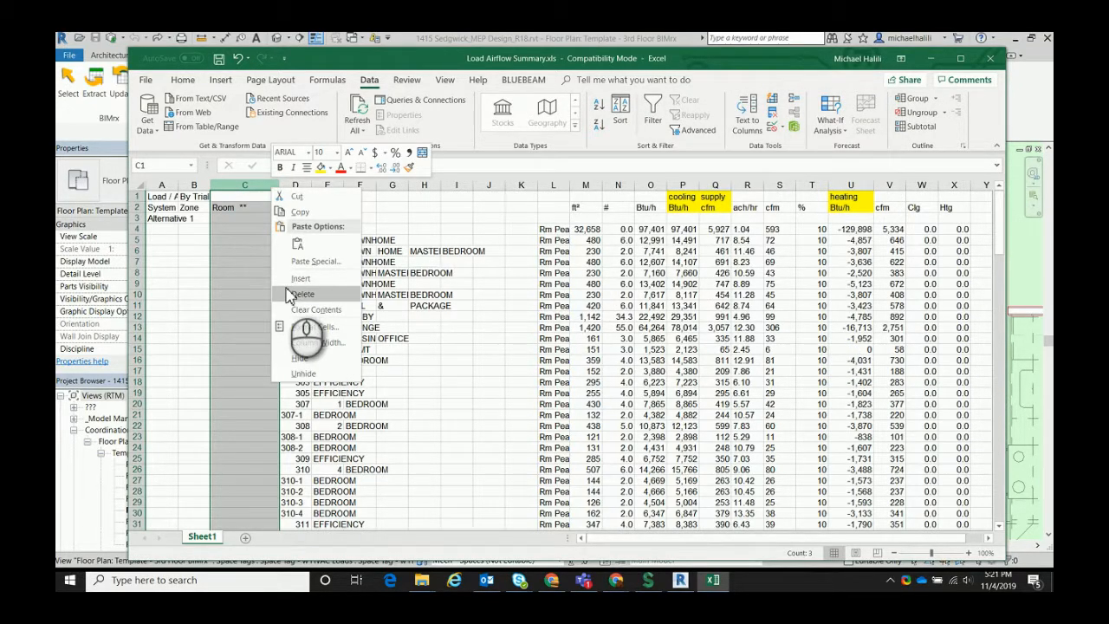
pyautogui.click(286, 295)
pyautogui.click(445, 185)
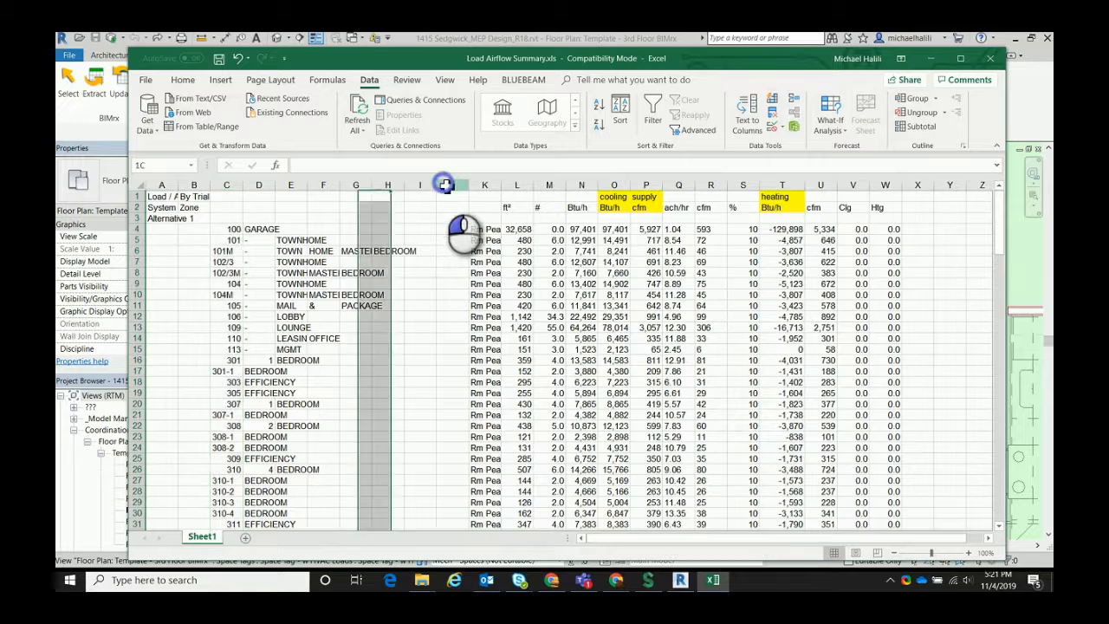
pyautogui.moveTo(445, 184); pyautogui.dragTo(402, 185)
pyautogui.rightClick(403, 186)
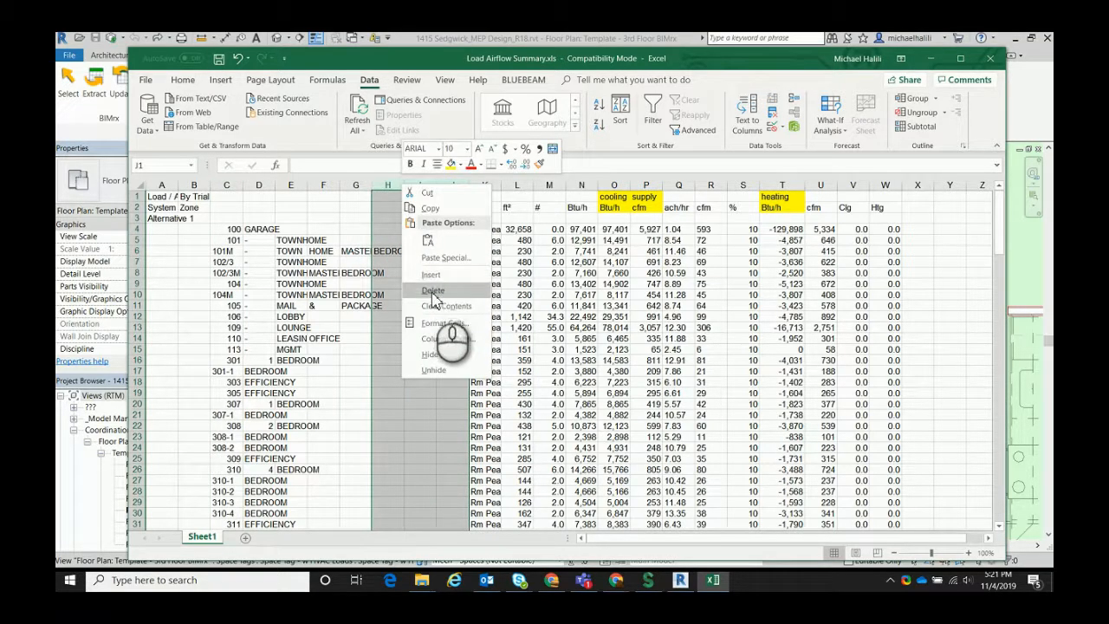
pyautogui.click(433, 292)
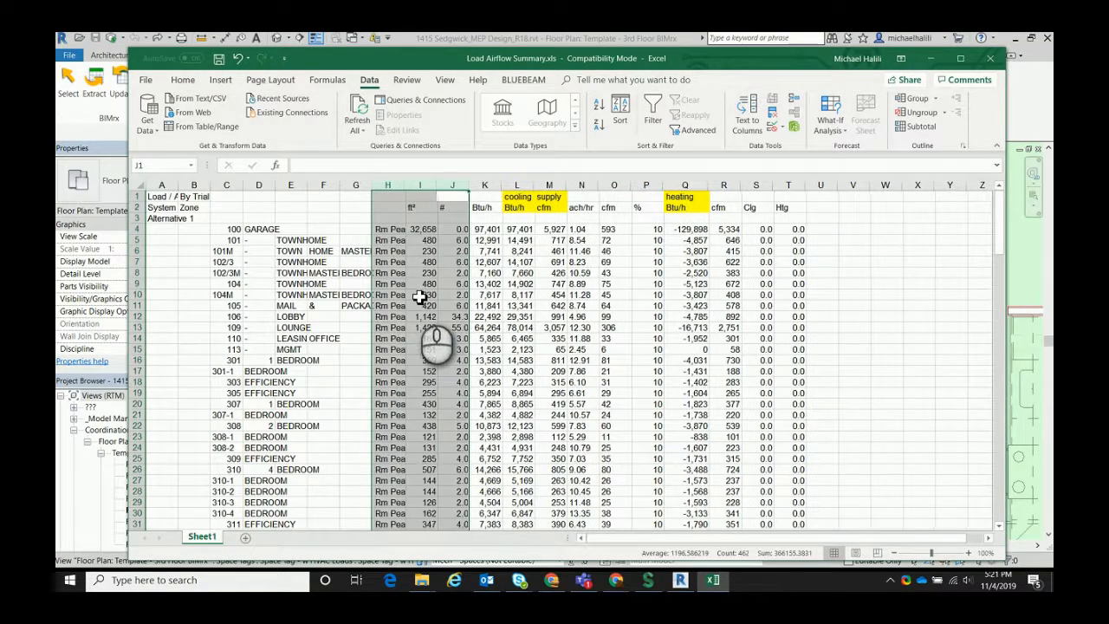
# Replace every hyphen with a period in the room numbers of column C
pyautogui.click(227, 184)
pyautogui.scroll(-3, 237, 288)
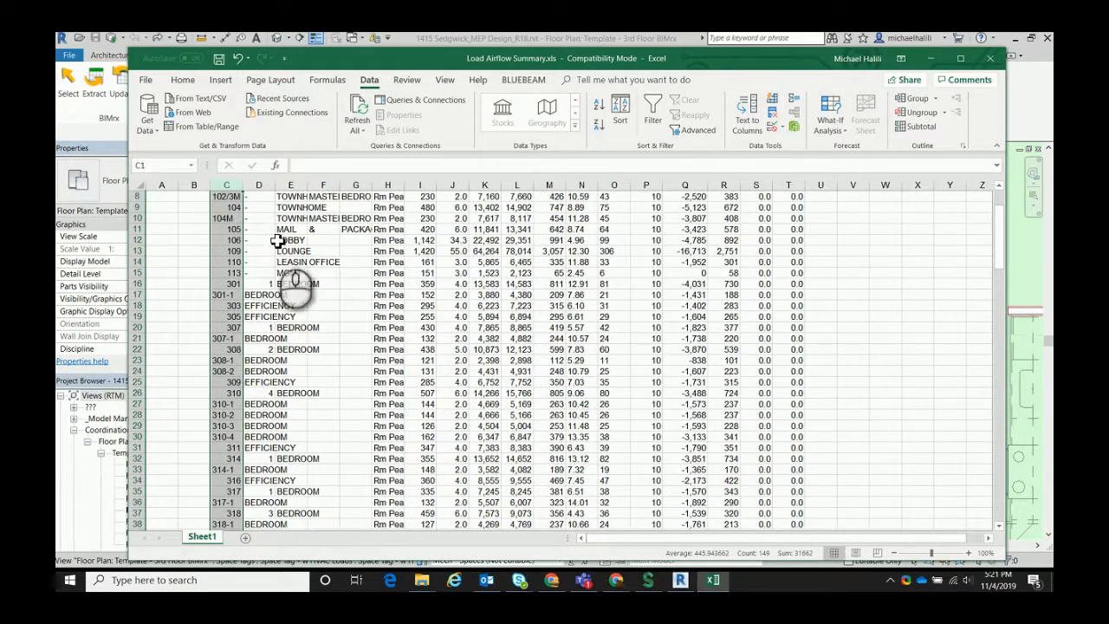
pyautogui.hotkey('ctrl', 'f')
pyautogui.click(594, 252)
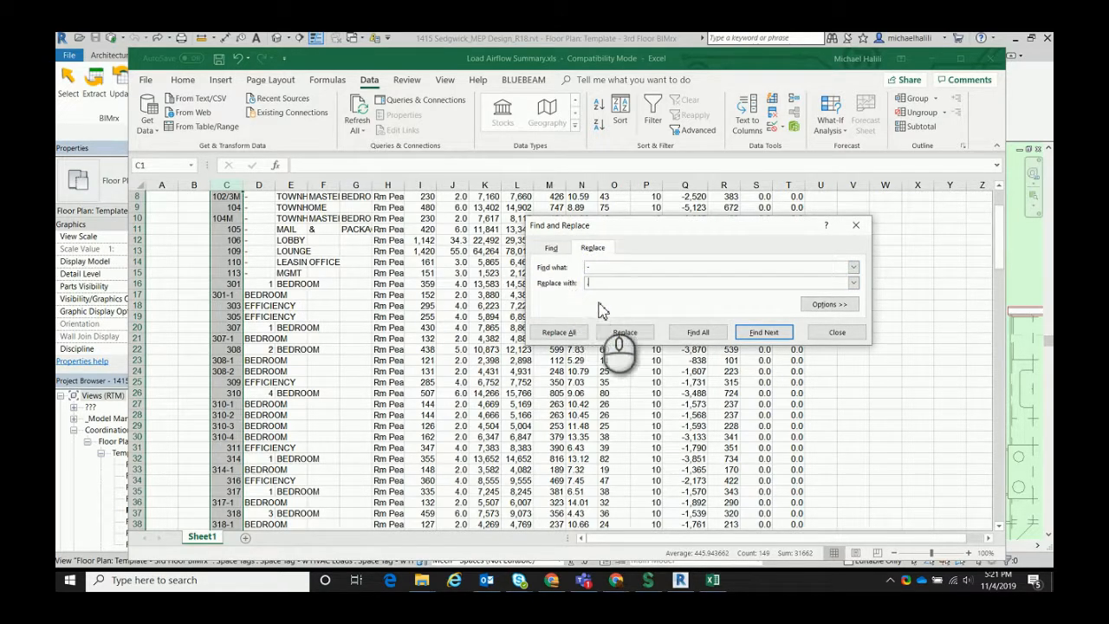
pyautogui.click(559, 331)
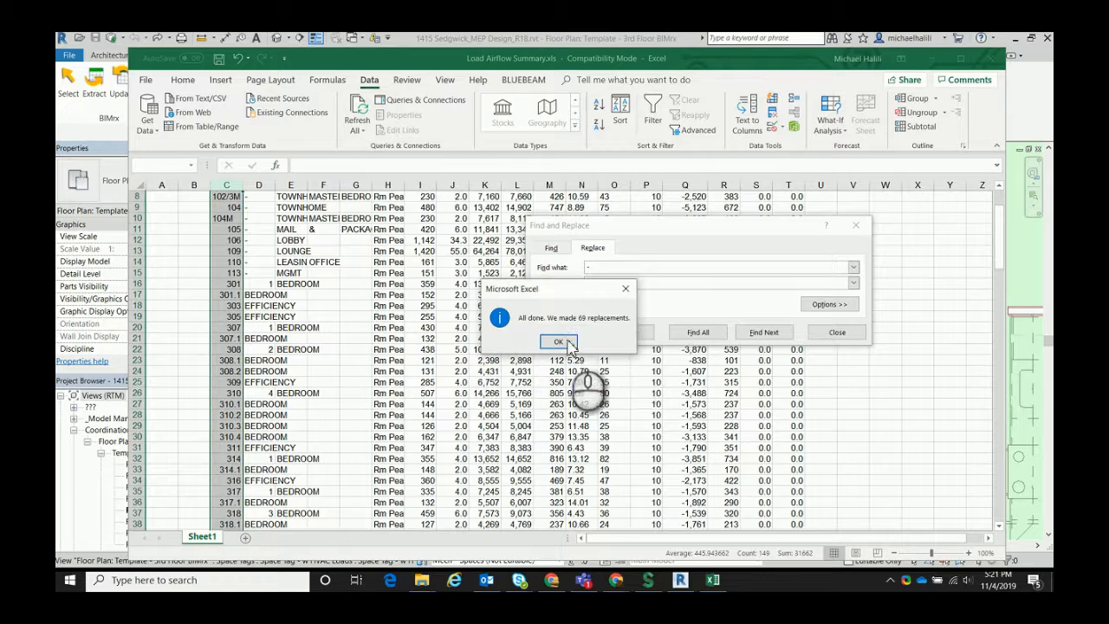
pyautogui.click(559, 342)
pyautogui.click(835, 332)
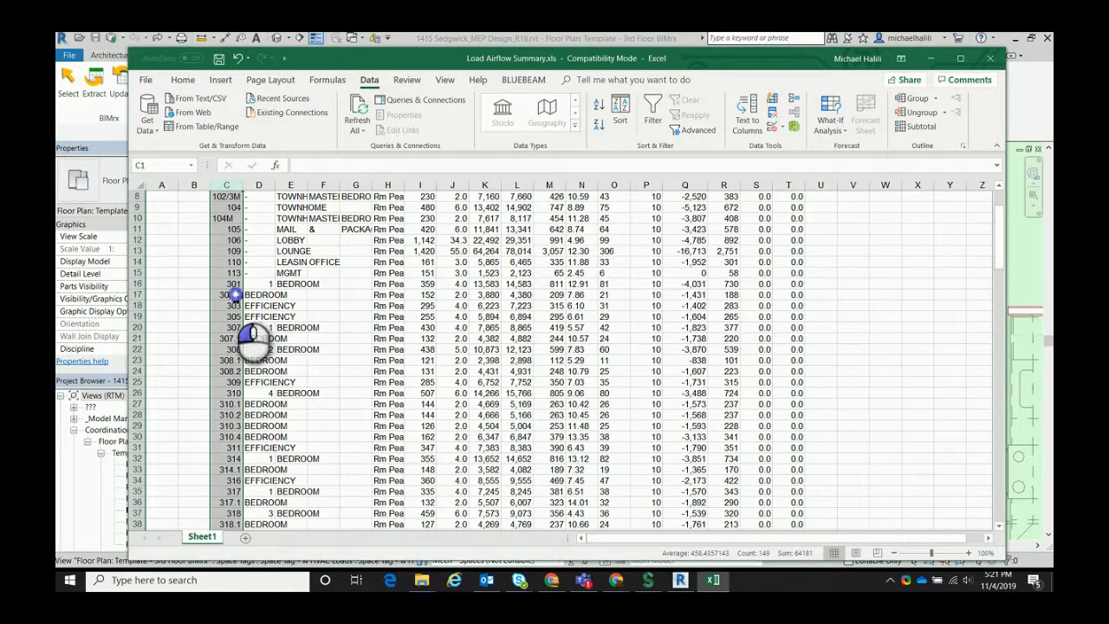
# Compare the room number format in cell C17 with the bedroom space numbers on the Revit floor plan
pyautogui.click(234, 295)
pyautogui.click(680, 45)
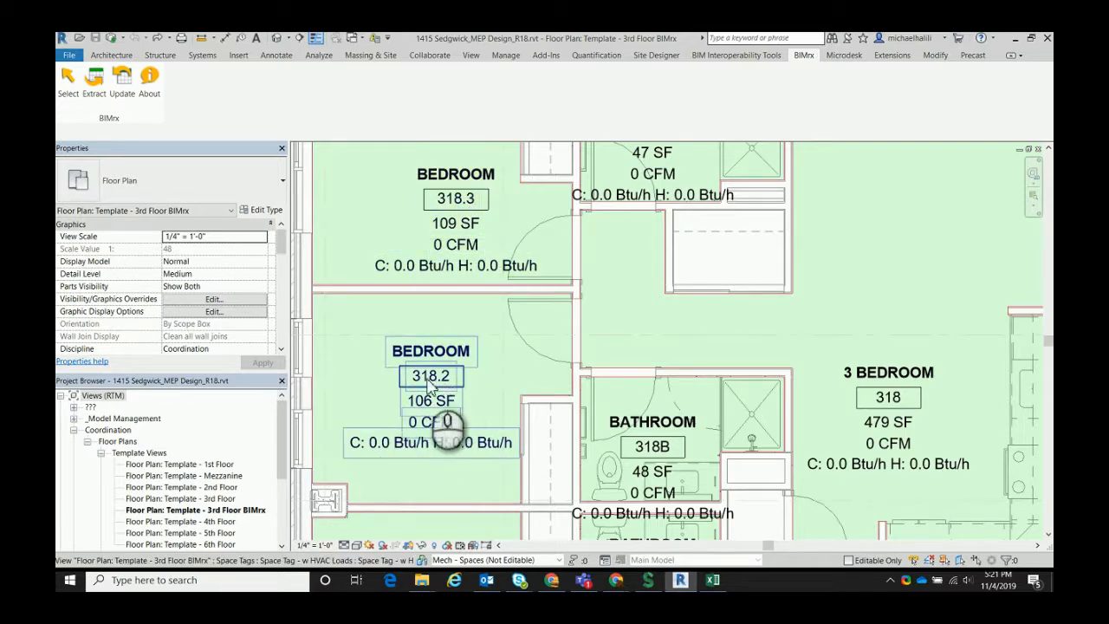
pyautogui.click(715, 584)
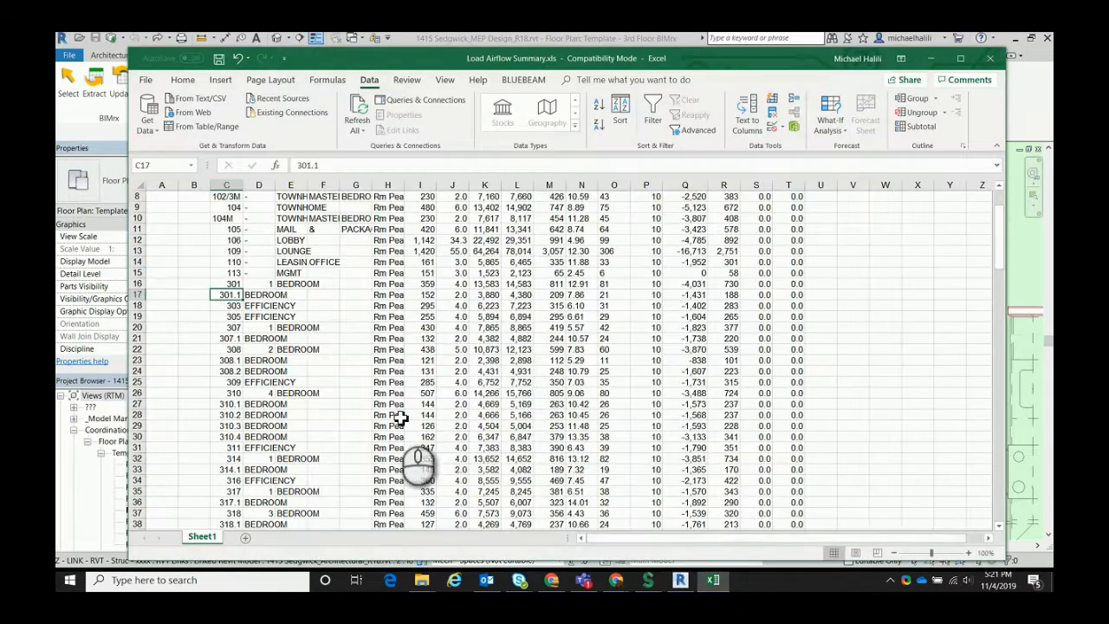
pyautogui.scroll(4, 321, 415)
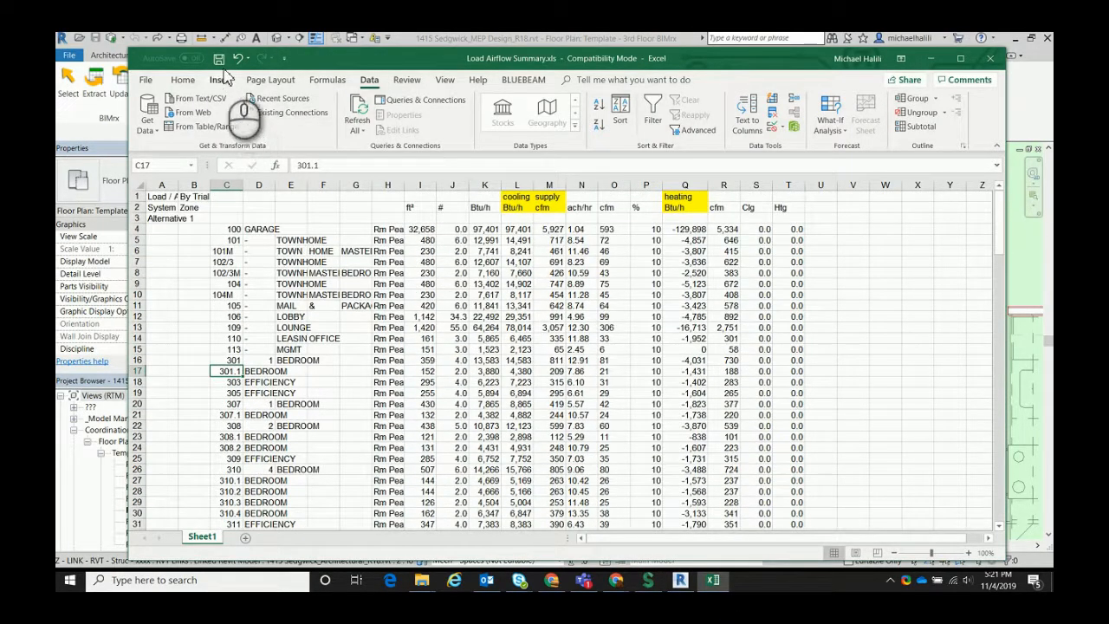
# Switch to Revit and select all spaces in the current view with the BIMrx - Spaces rule-based filter
pyautogui.click(472, 41)
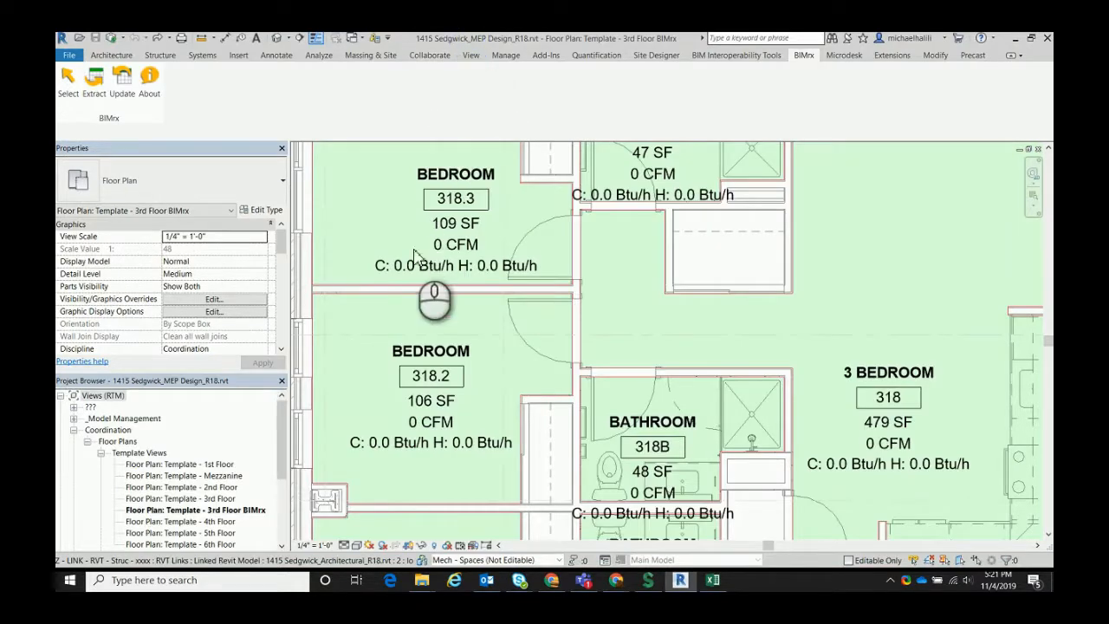
pyautogui.scroll(-4, 450, 286)
pyautogui.scroll(-2, 456, 280)
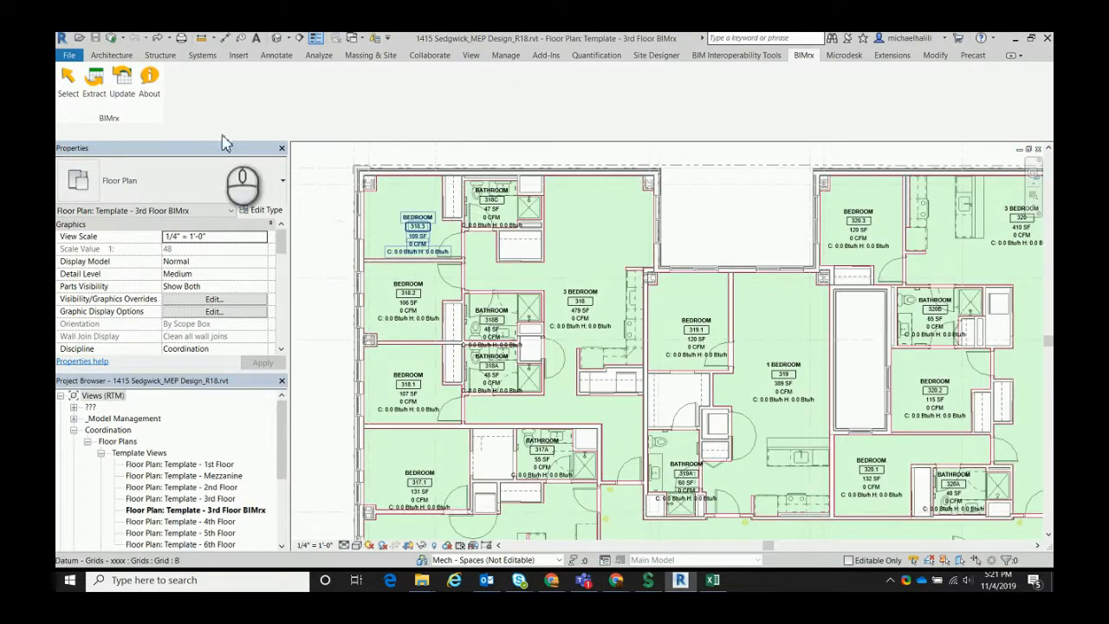
pyautogui.click(68, 79)
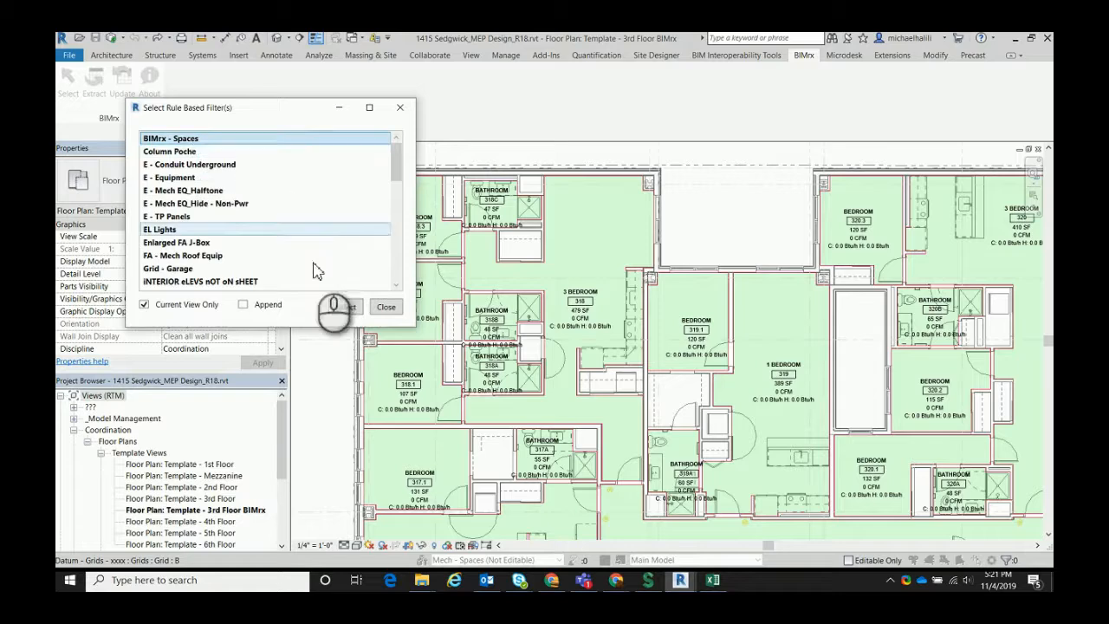
pyautogui.click(344, 305)
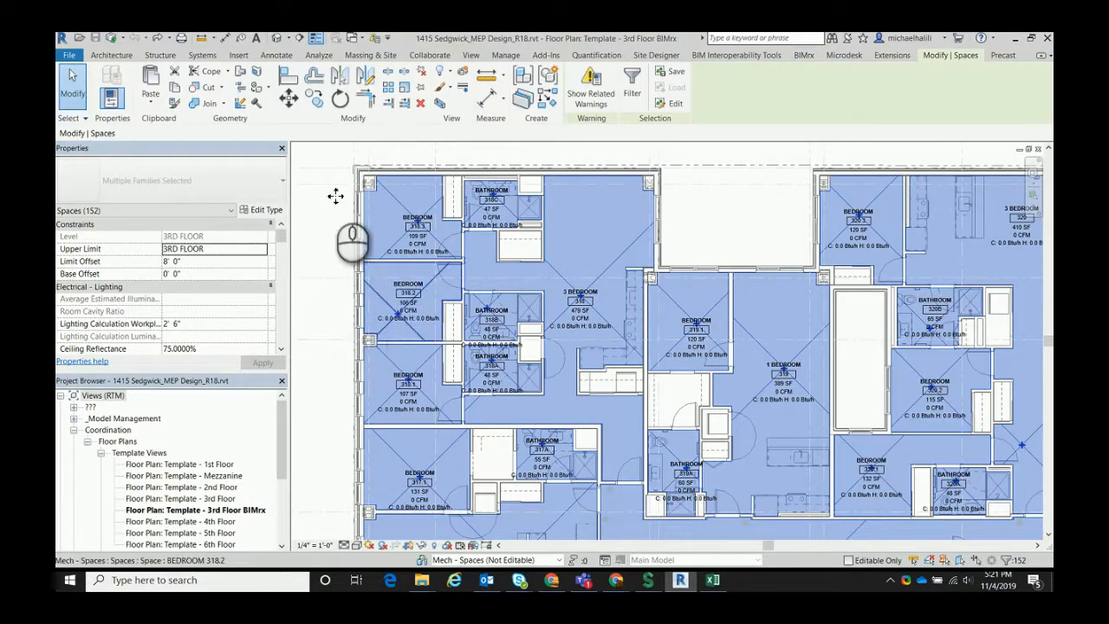
# Start a BIMrx extract of the selected spaces and define a new parameter filter for the Spaces category and family
pyautogui.click(805, 57)
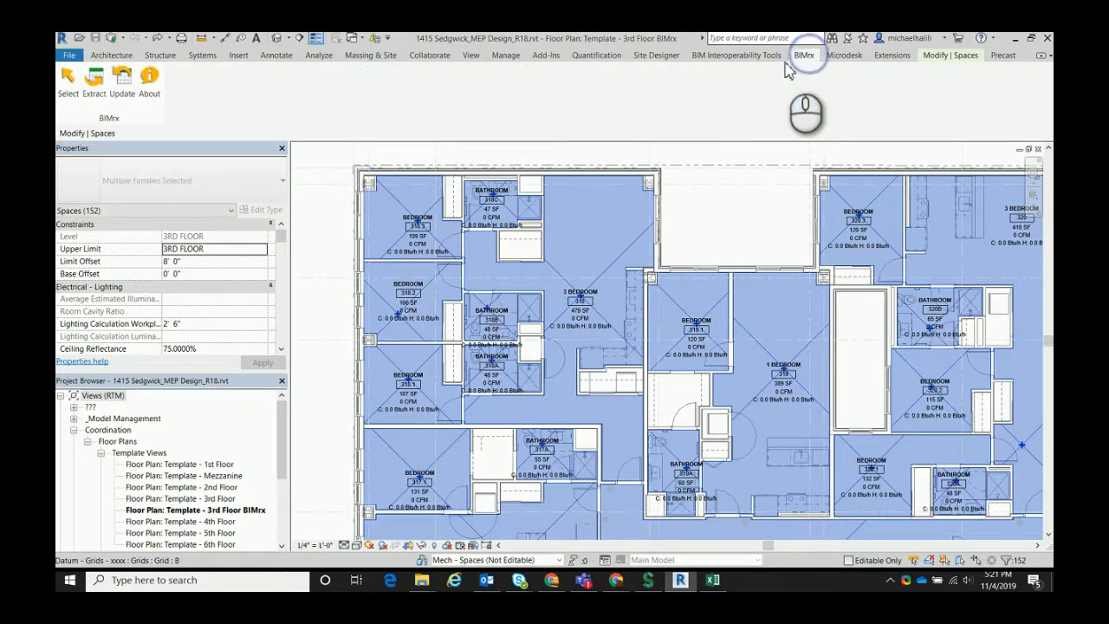
pyautogui.click(97, 103)
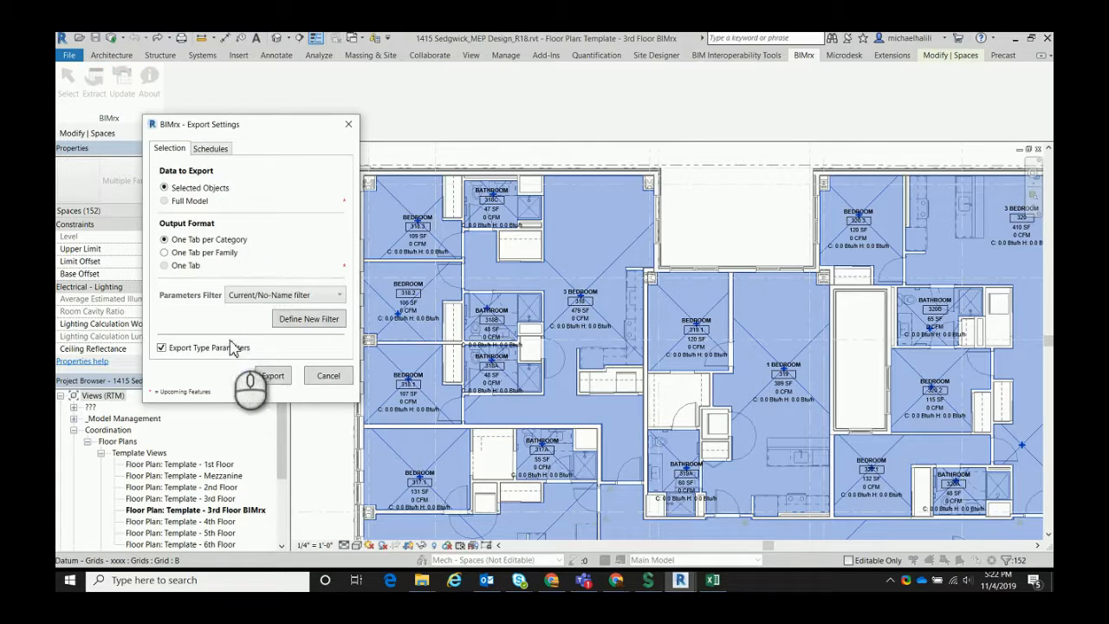
pyautogui.click(283, 295)
pyautogui.click(295, 308)
pyautogui.click(299, 320)
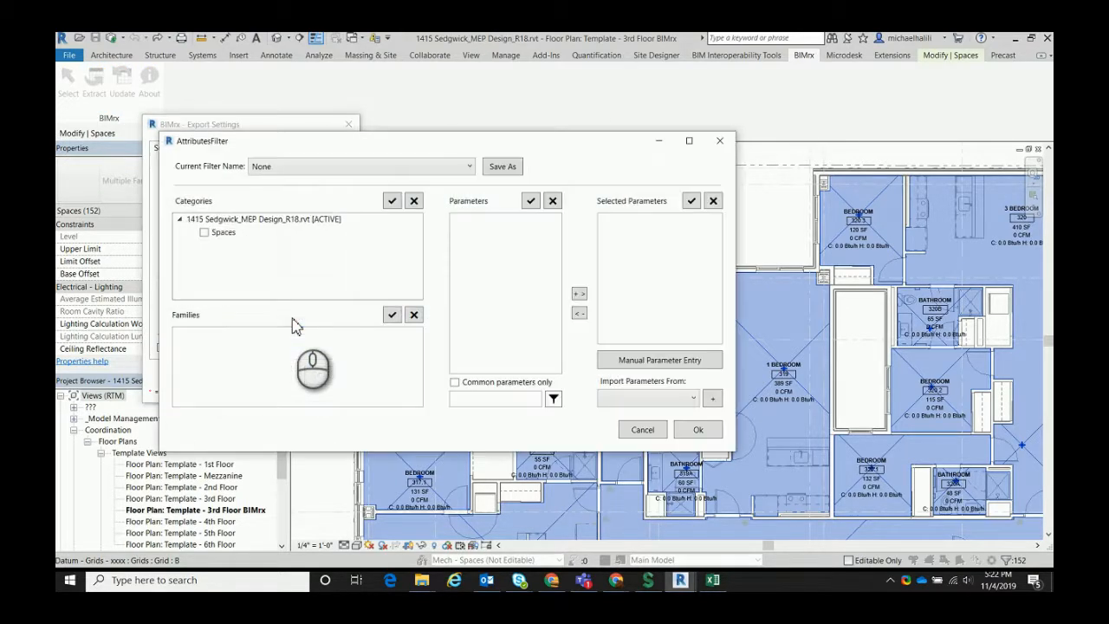
pyautogui.click(205, 233)
pyautogui.click(181, 337)
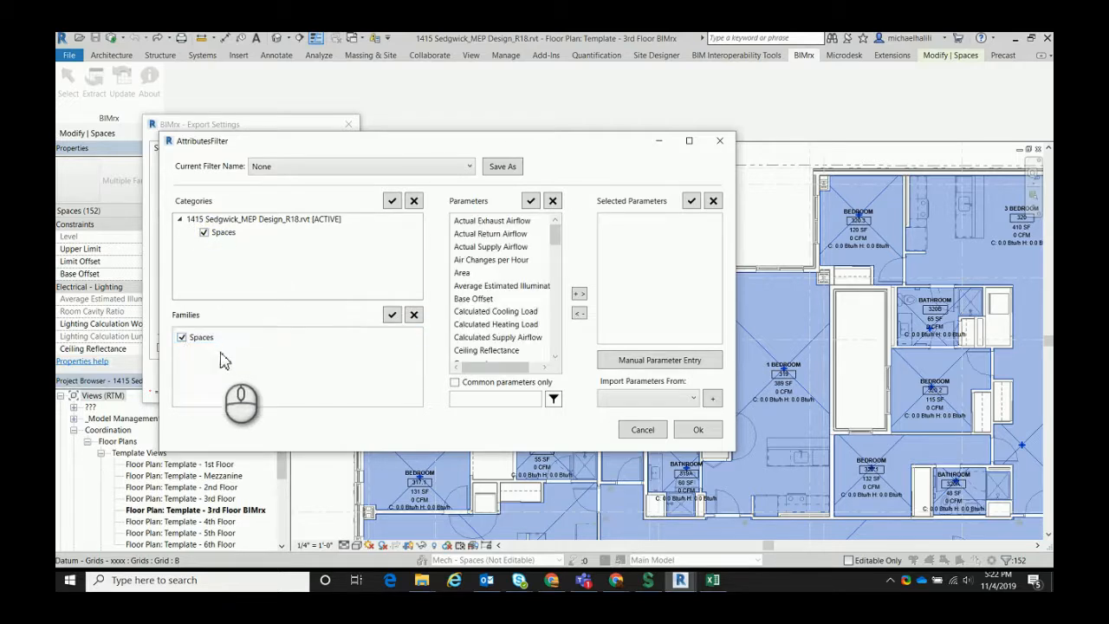
# Add Name, Number, Specified Supply Airflow, Design Cooling Load and Design Heating Load to the export filter's selected parameters
pyautogui.moveTo(554, 236)
pyautogui.mouseDown()
pyautogui.moveTo(556, 338)
pyautogui.moveTo(551, 253)
pyautogui.mouseUp()
pyautogui.click(488, 247)
pyautogui.keyDown('ctrl'); pyautogui.click(488, 234); pyautogui.keyUp('ctrl')
pyautogui.click(578, 294)
pyautogui.click(502, 324)
pyautogui.click(579, 293)
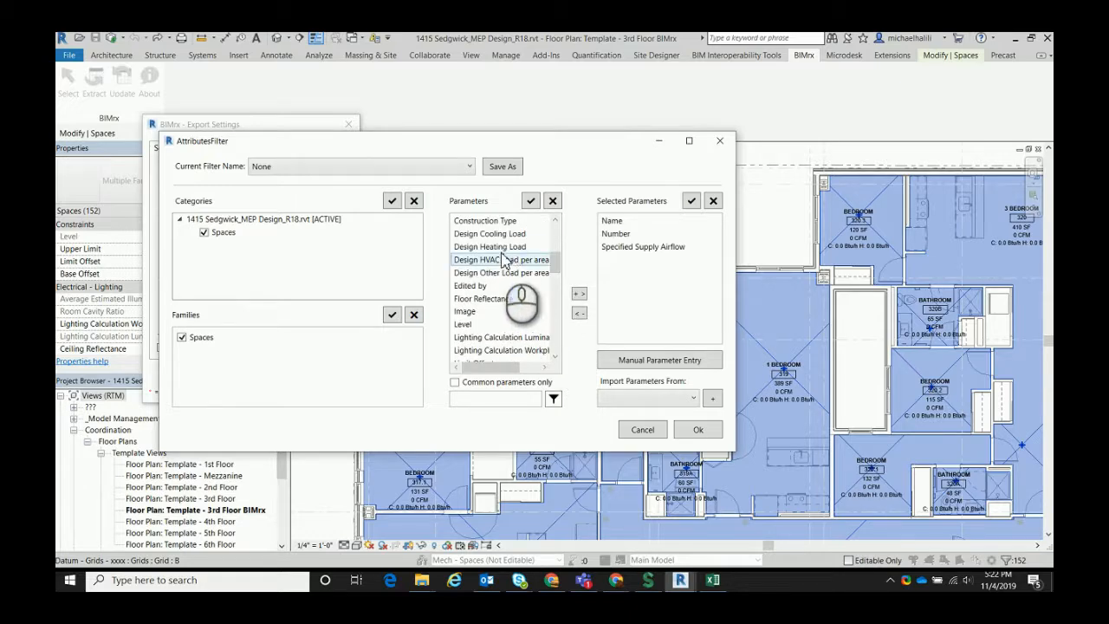
pyautogui.click(490, 234)
pyautogui.keyDown('ctrl'); pyautogui.click(489, 247); pyautogui.keyUp('ctrl')
pyautogui.click(578, 293)
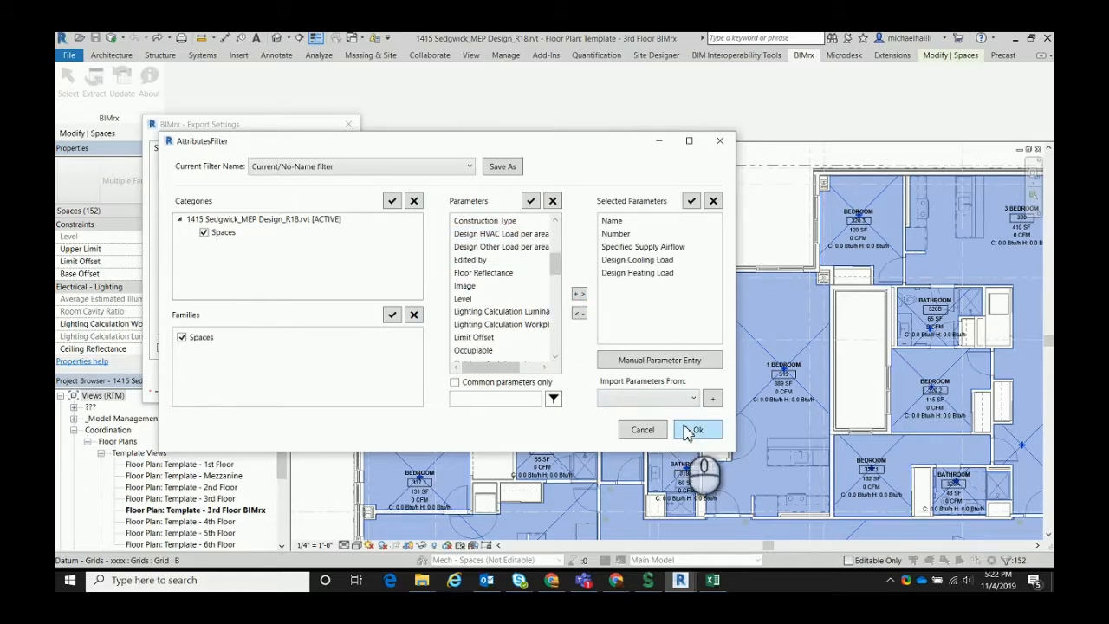
pyautogui.click(696, 430)
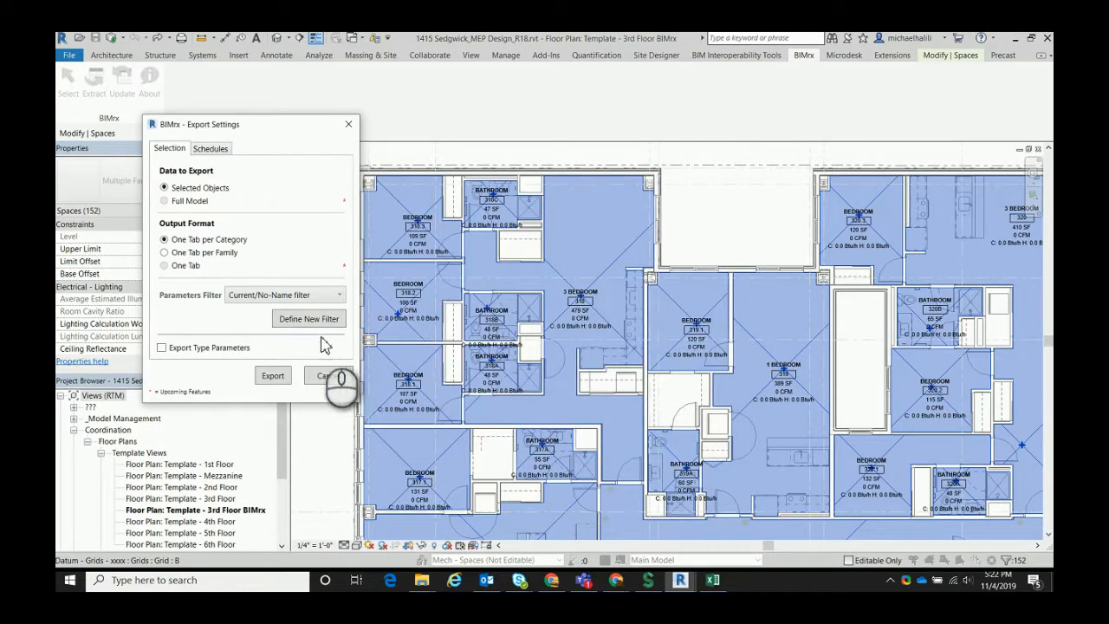
# Export the selected spaces without type parameters to the existing Spaces Export.xlsm and open the exported file in Excel
pyautogui.click(276, 375)
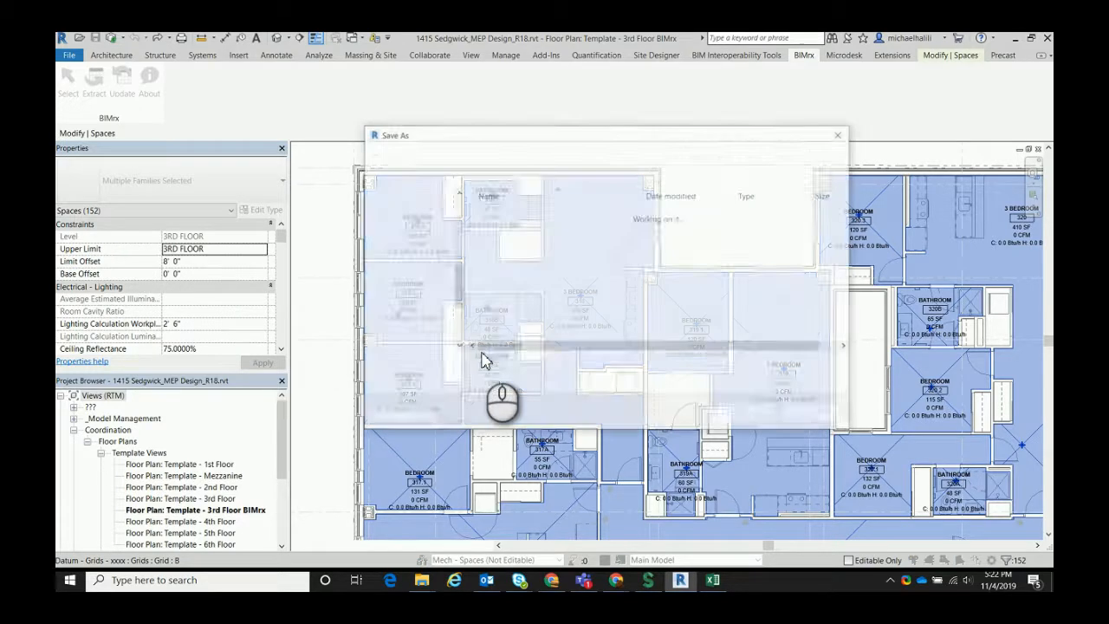
pyautogui.click(518, 278)
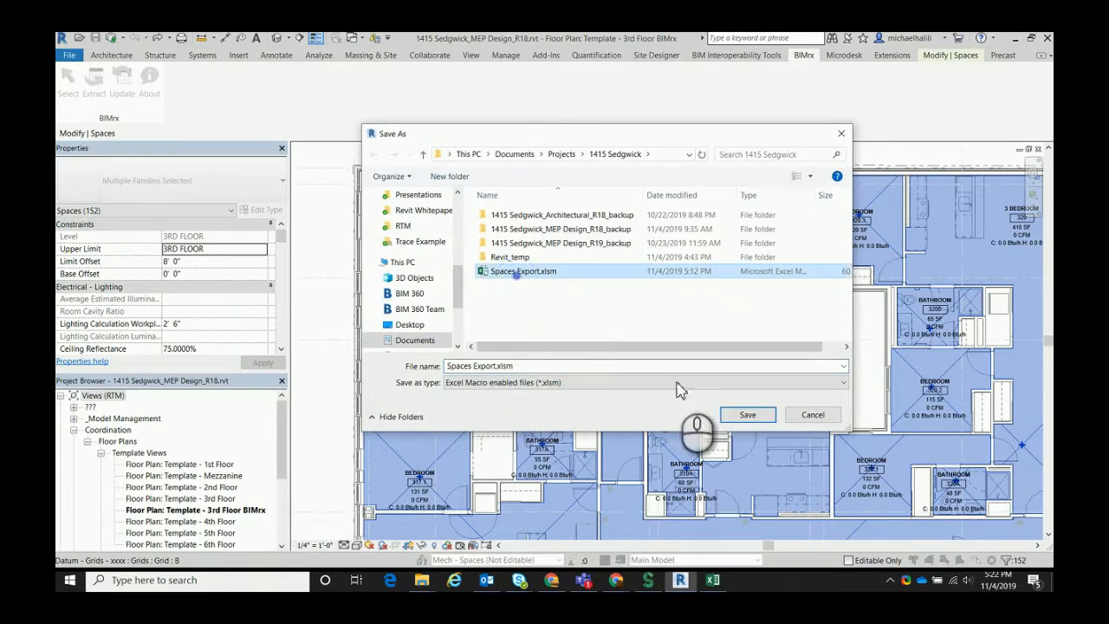
pyautogui.click(744, 414)
pyautogui.click(585, 309)
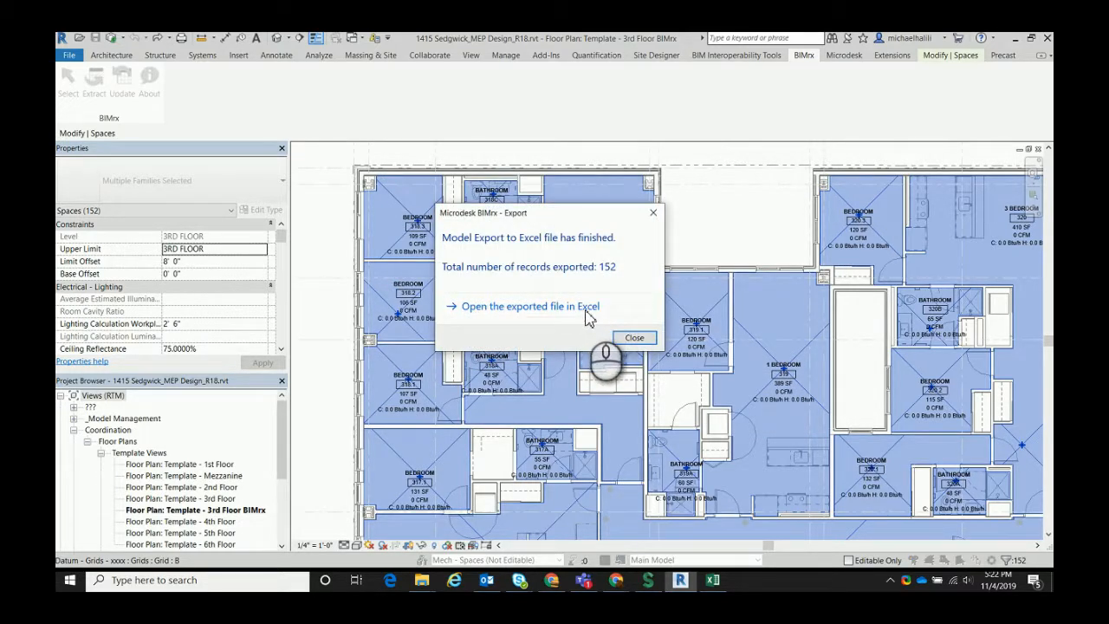
pyautogui.click(586, 312)
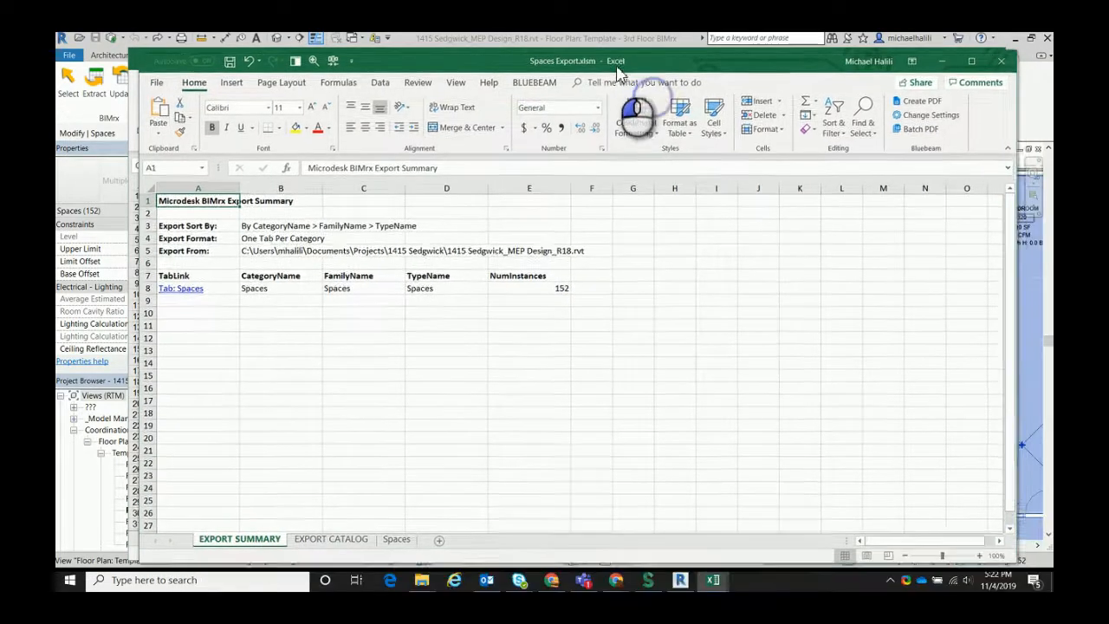
# Examine the Specified Supply Airflow, Design Heating Load and Design Cooling Load columns on the exported Spaces sheet
pyautogui.moveTo(616, 67); pyautogui.dragTo(611, 65)
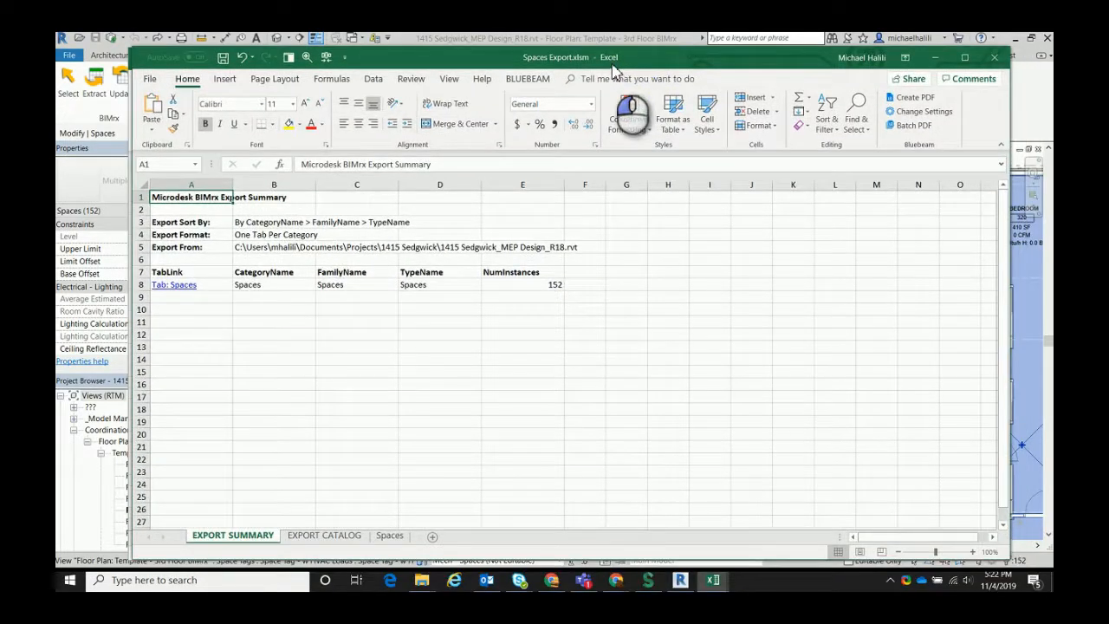
pyautogui.click(394, 537)
pyautogui.click(780, 250)
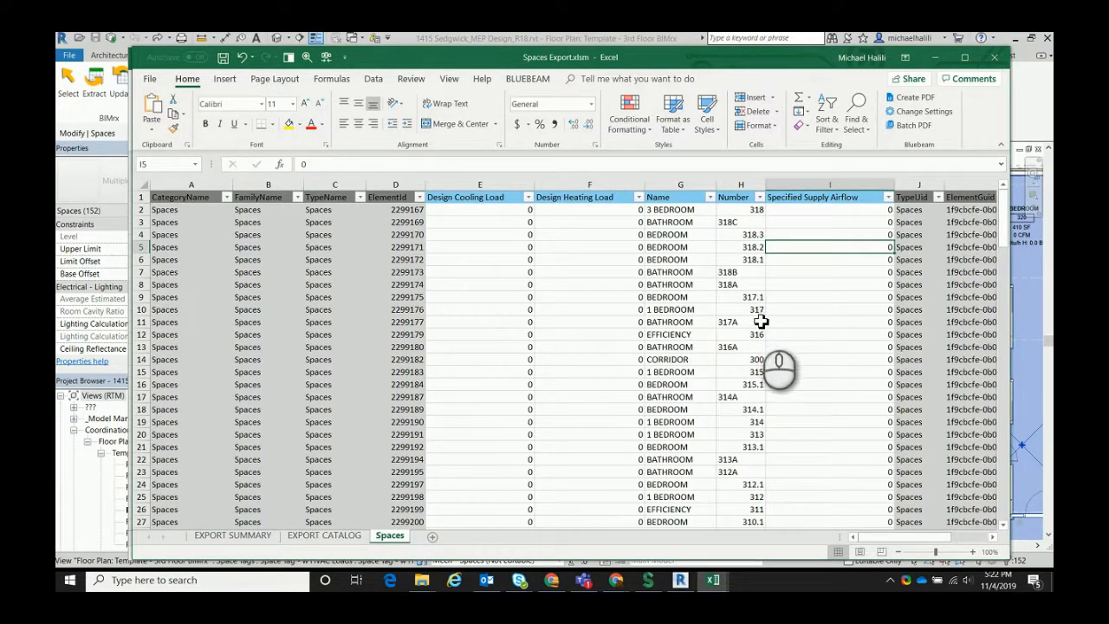
pyautogui.moveTo(638, 52); pyautogui.dragTo(652, 76)
pyautogui.click(870, 209)
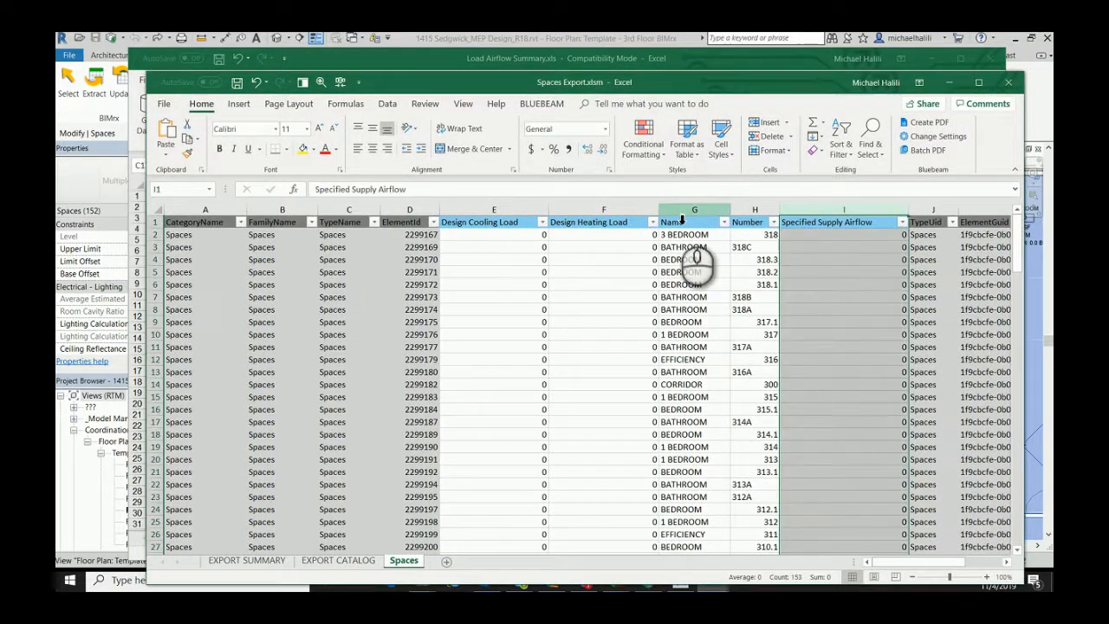
pyautogui.click(626, 220)
pyautogui.click(539, 219)
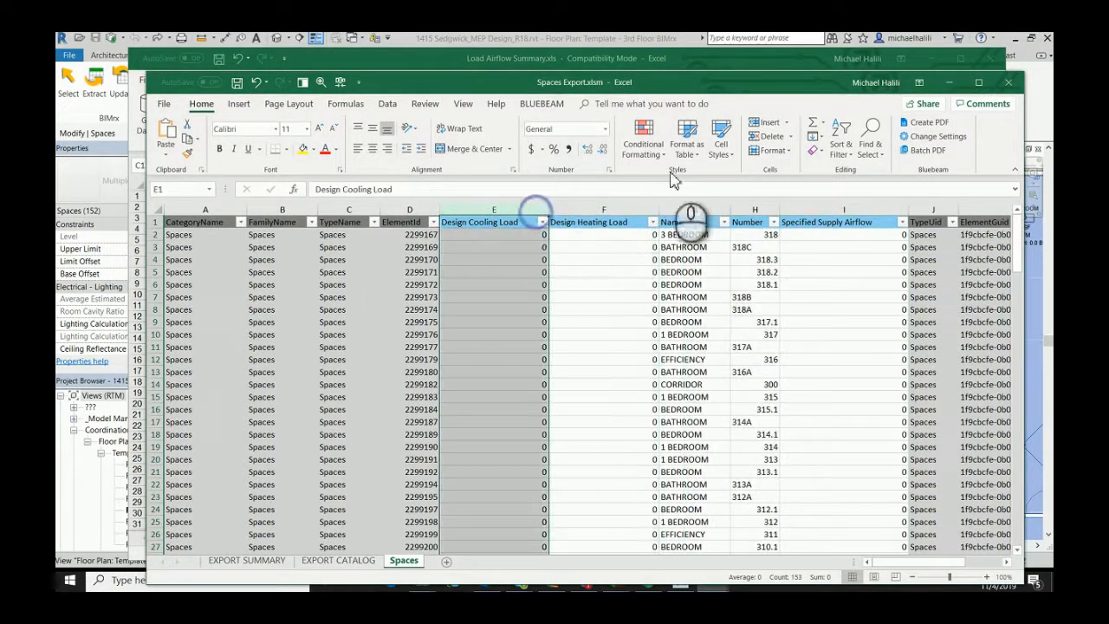
# Switch to the Load Airflow Summary.xls workbook and examine its highlighted supply and heating columns
pyautogui.click(695, 59)
pyautogui.rightClick(221, 538)
pyautogui.press('Escape')
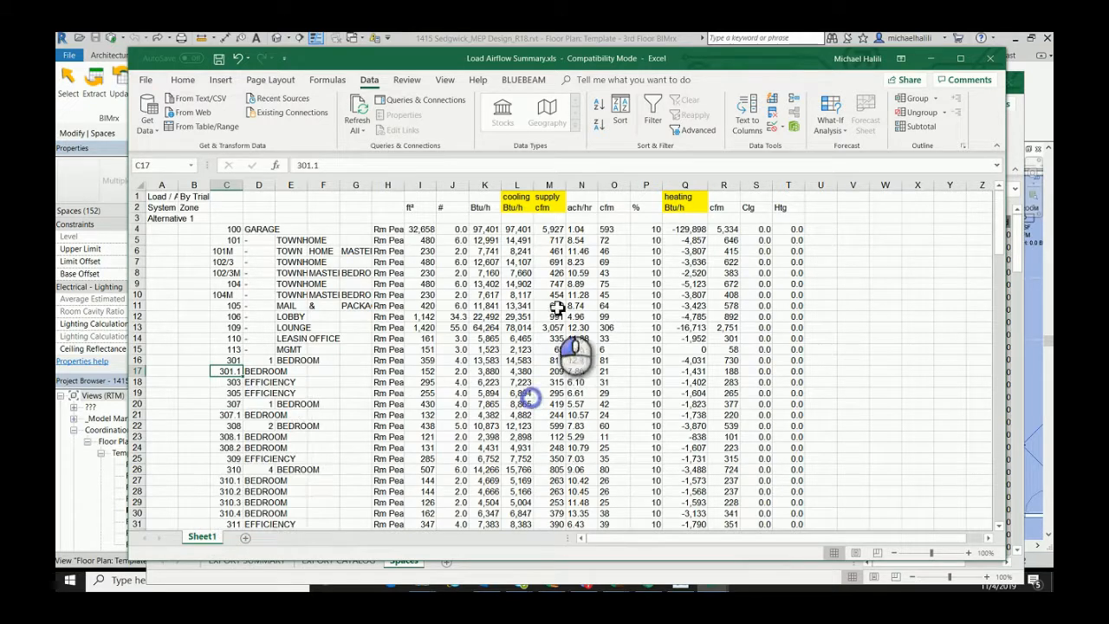
pyautogui.click(548, 184)
pyautogui.click(645, 184)
pyautogui.click(684, 184)
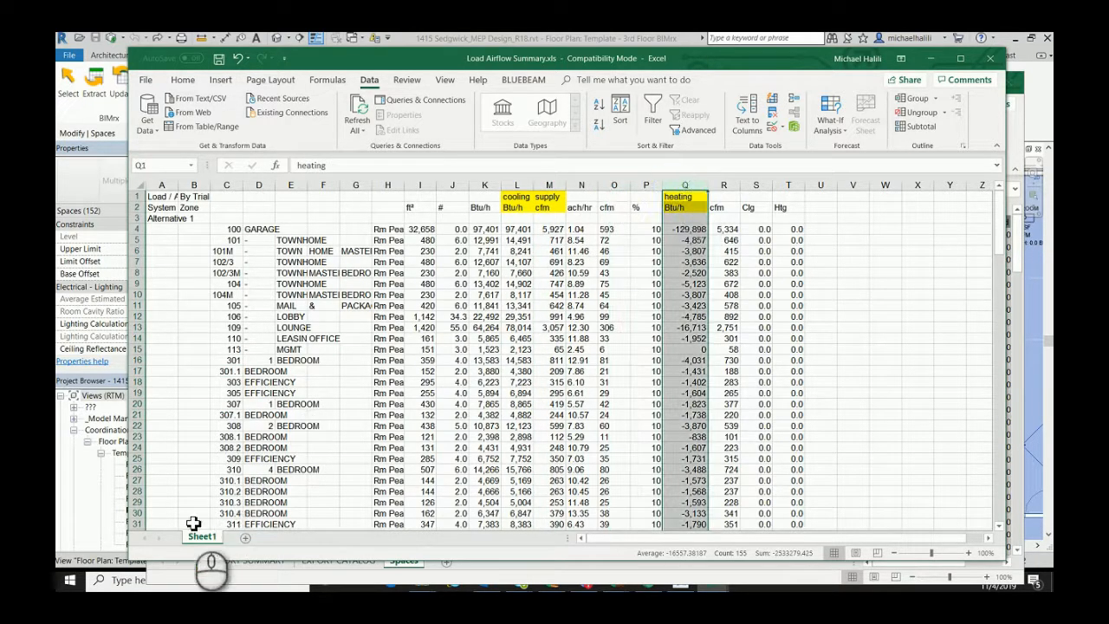
# Move Sheet1 to the end of the Spaces Export.xlsm workbook and rename it Trace Load Summary
pyautogui.rightClick(203, 537)
pyautogui.click(239, 435)
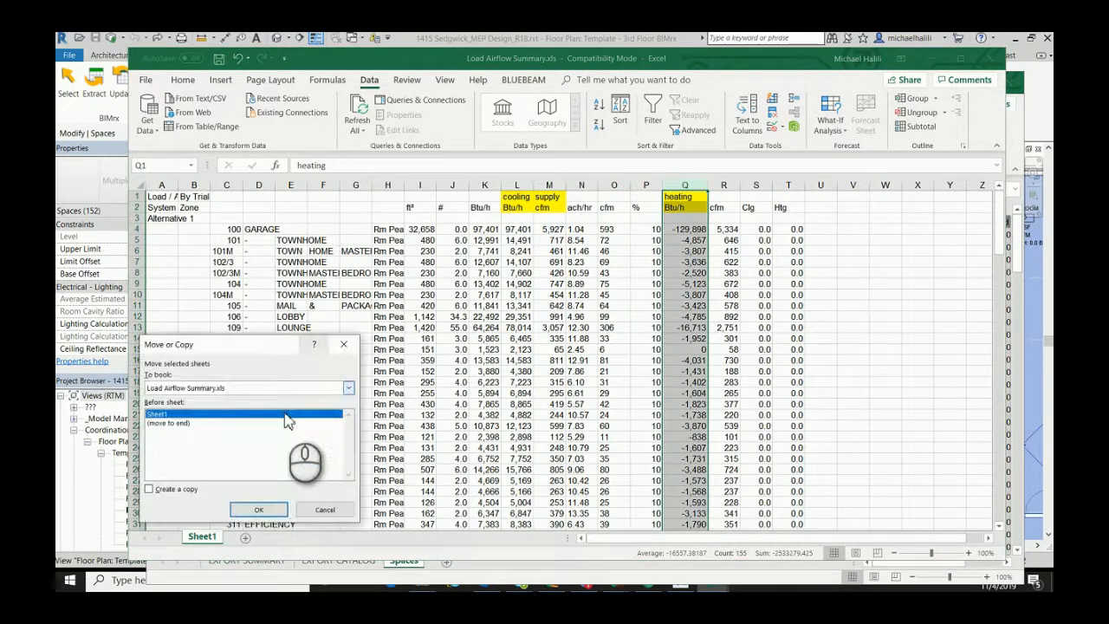
pyautogui.click(221, 389)
pyautogui.click(217, 418)
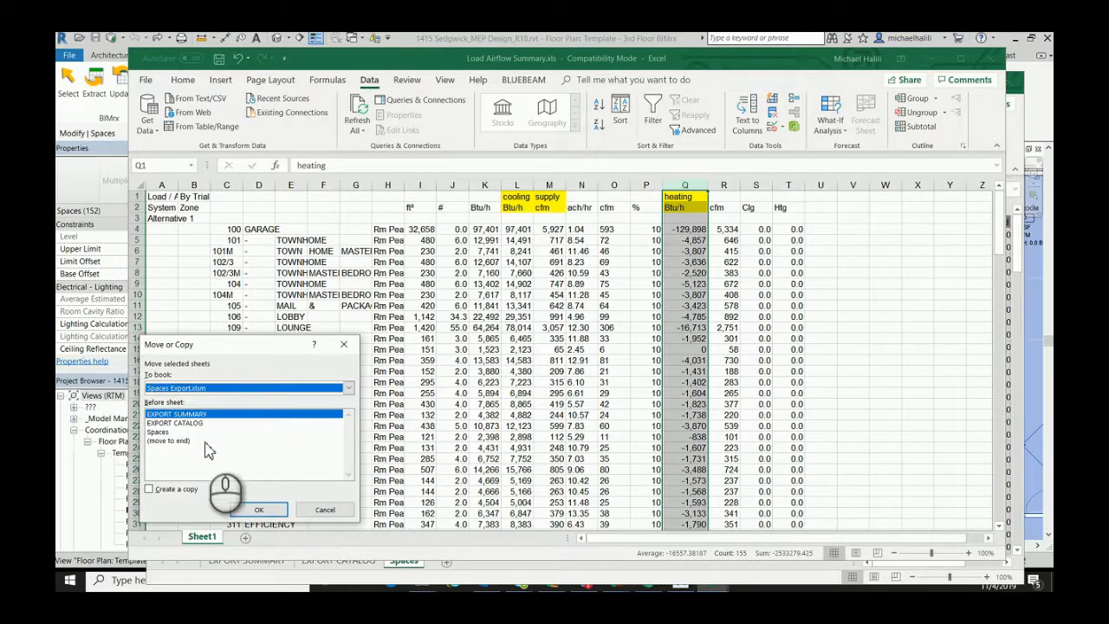
pyautogui.click(207, 440)
pyautogui.click(258, 509)
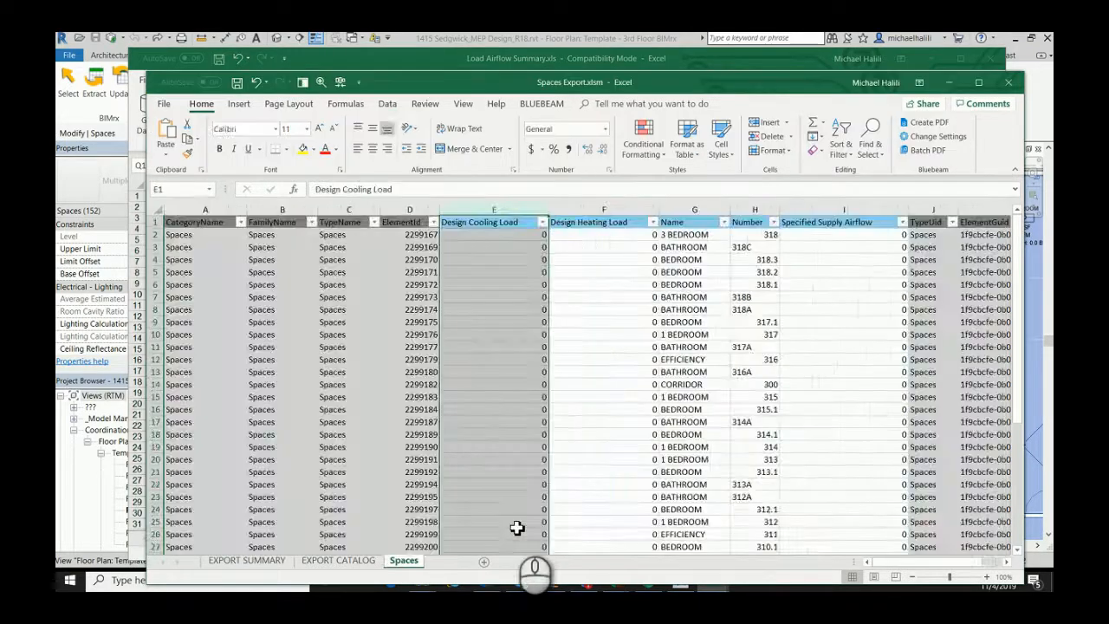
pyautogui.moveTo(682, 92); pyautogui.dragTo(655, 68)
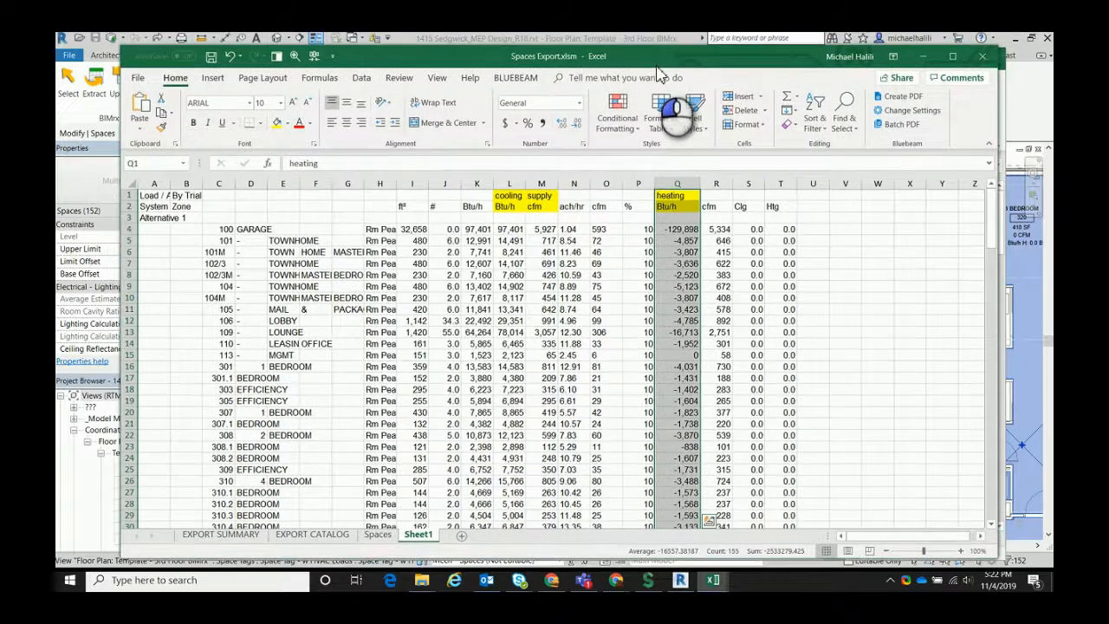
pyautogui.doubleClick(426, 539)
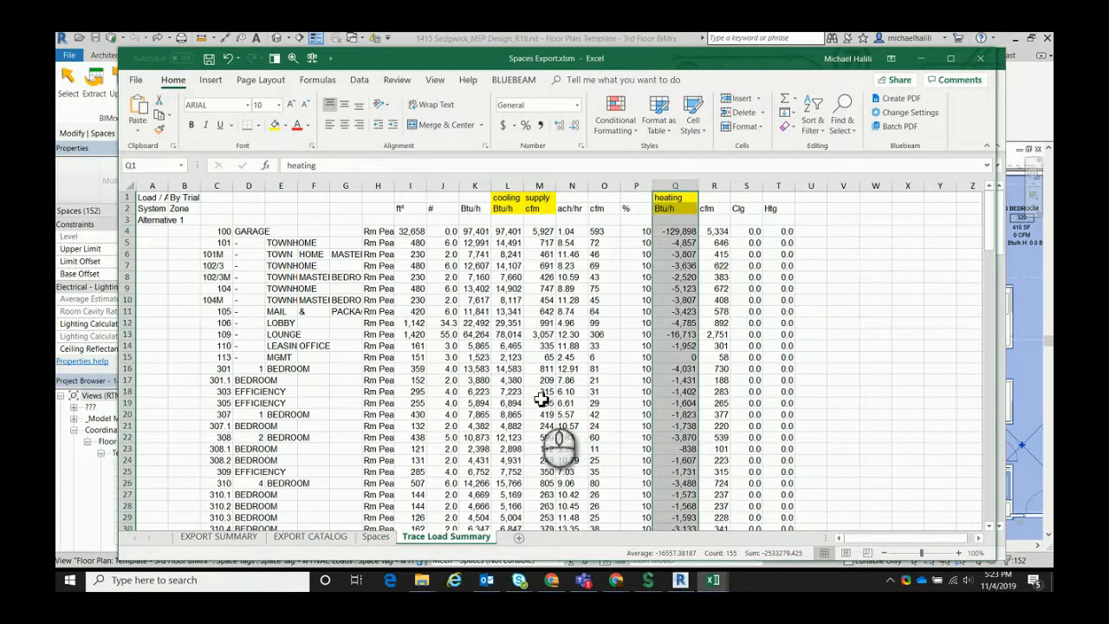
# Start a VLOOKUP formula in cell I2 of the Spaces sheet with space number H2 as the lookup value
pyautogui.click(539, 345)
pyautogui.click(377, 537)
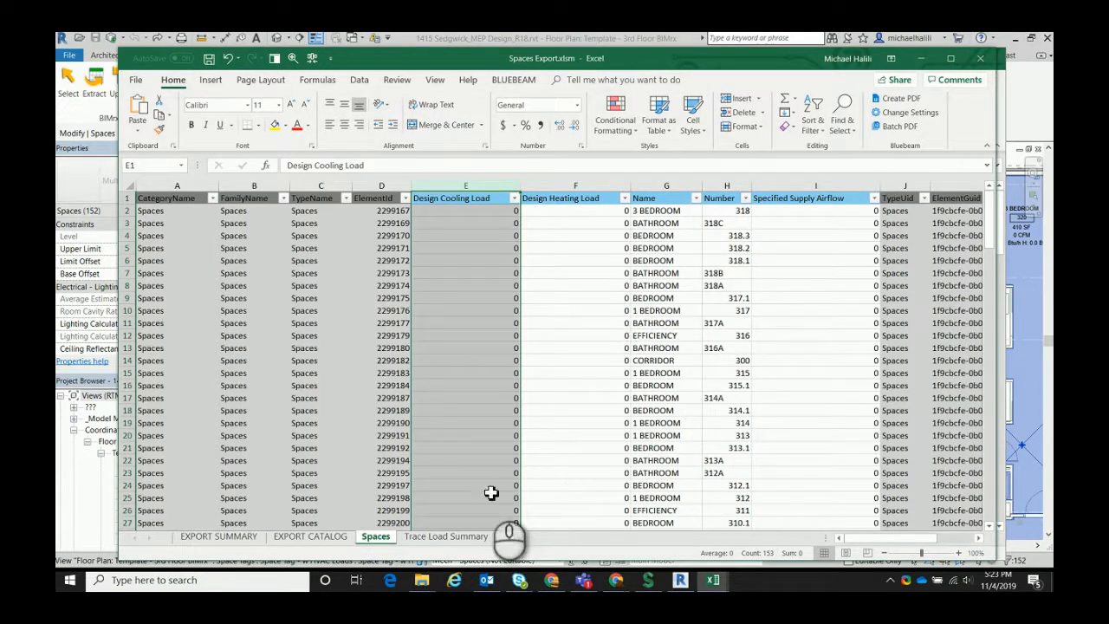
pyautogui.click(792, 222)
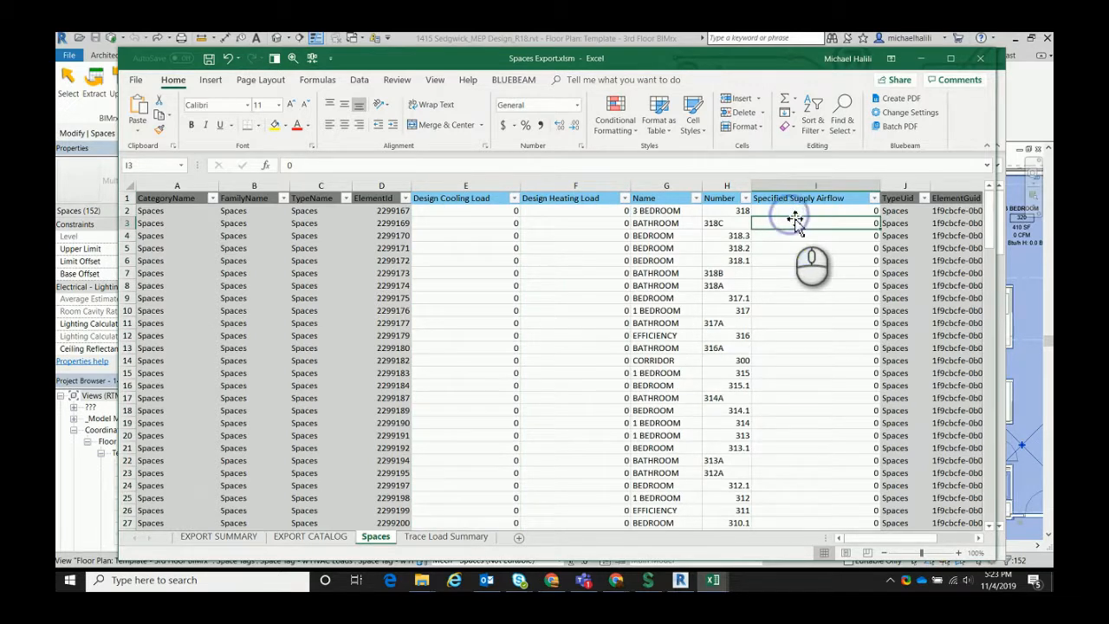
pyautogui.click(794, 216)
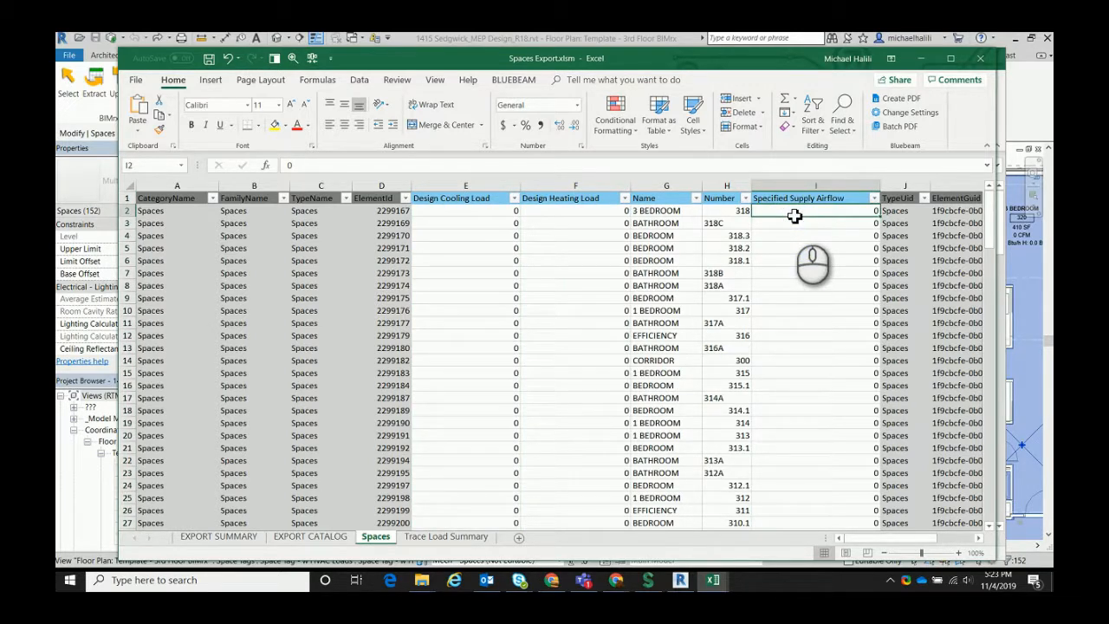
pyautogui.write('=b')
pyautogui.press('BackSpace')
pyautogui.write('vl')
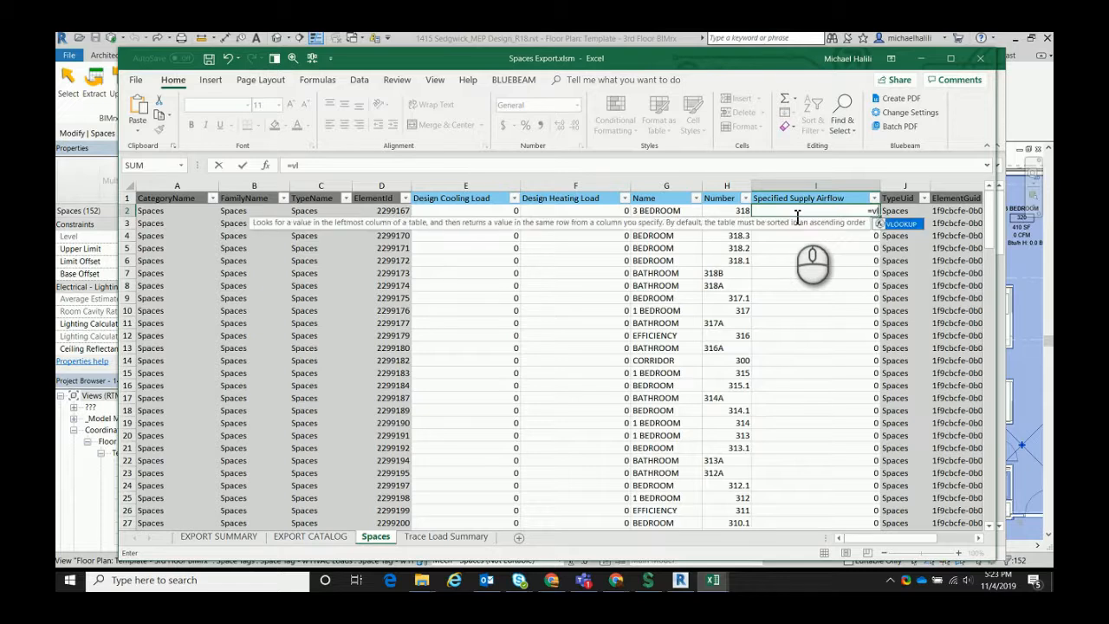
pyautogui.write('ookip')
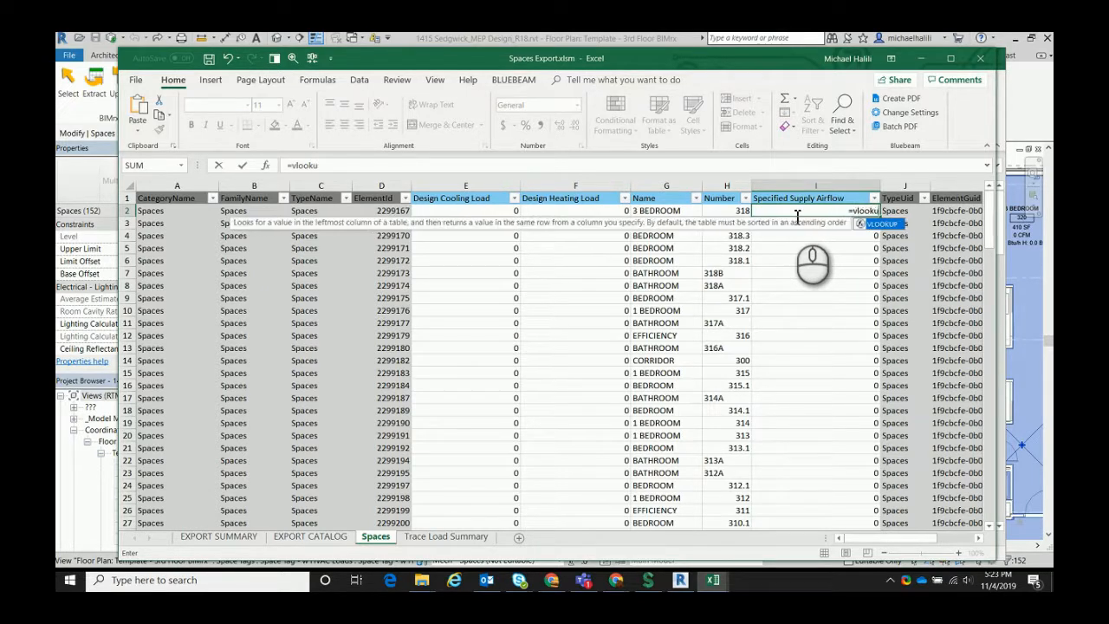
pyautogui.write('(')
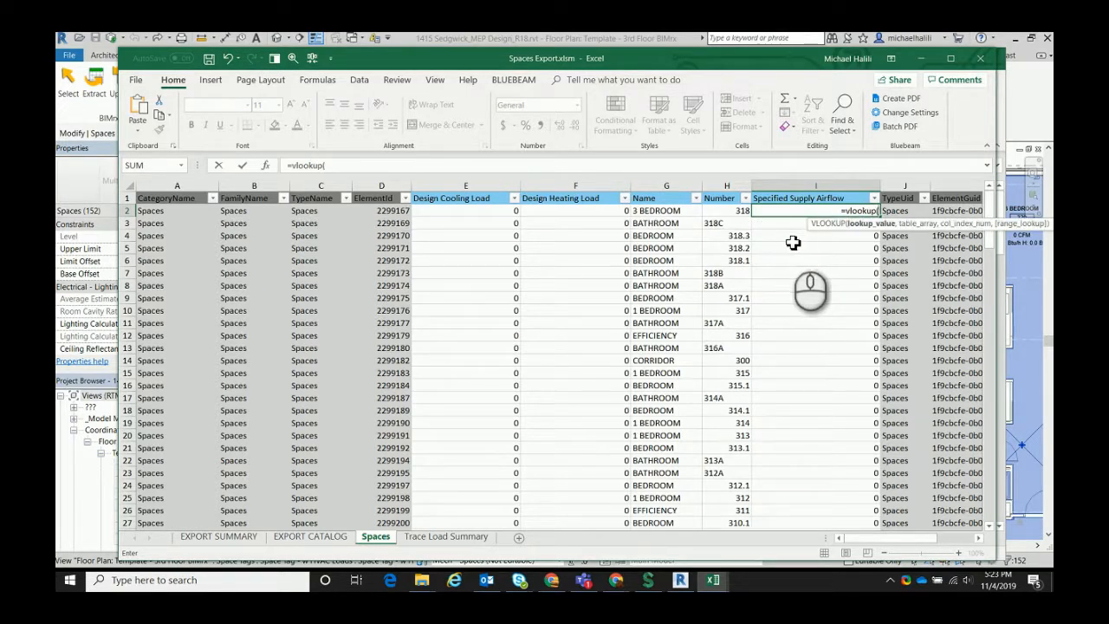
pyautogui.click(742, 214)
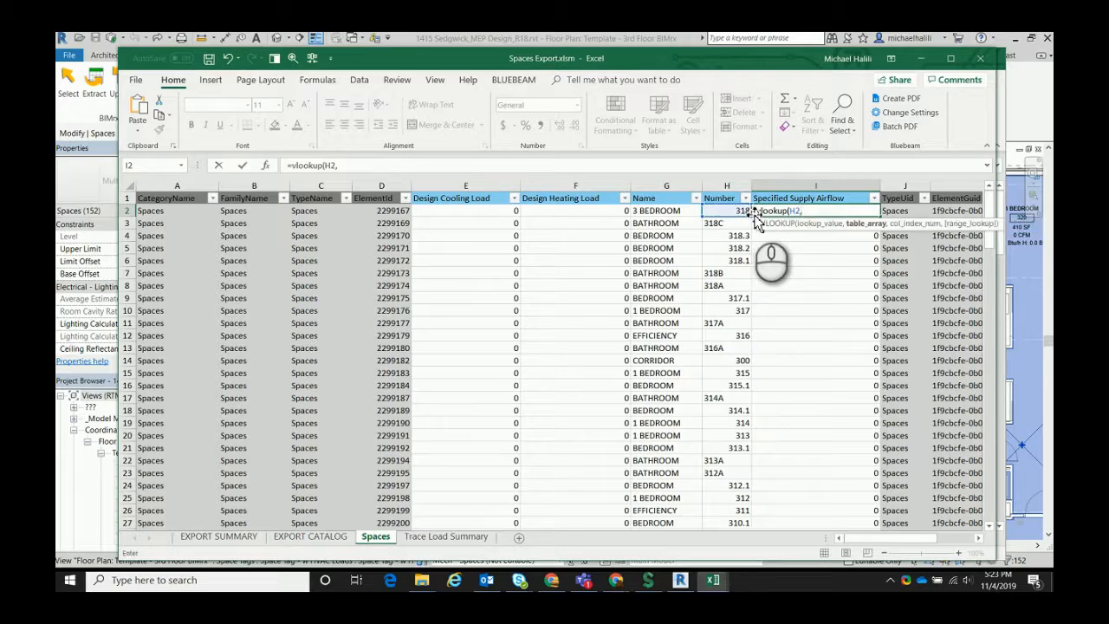
# Complete the I2 VLOOKUP with table array 'Trace Load Summary'!$C$4:$T$152 as absolute references, column index 11 and range lookup FALSE
pyautogui.click(444, 536)
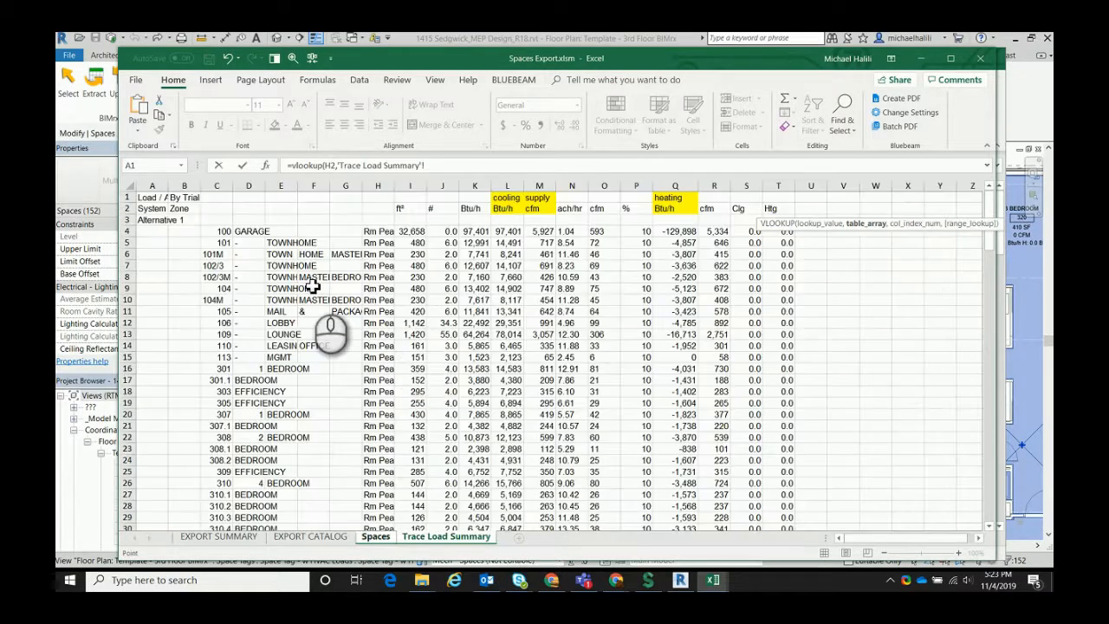
pyautogui.moveTo(221, 233)
pyautogui.mouseDown()
pyautogui.moveTo(693, 574)
pyautogui.moveTo(765, 593)
pyautogui.moveTo(773, 449)
pyautogui.mouseUp()
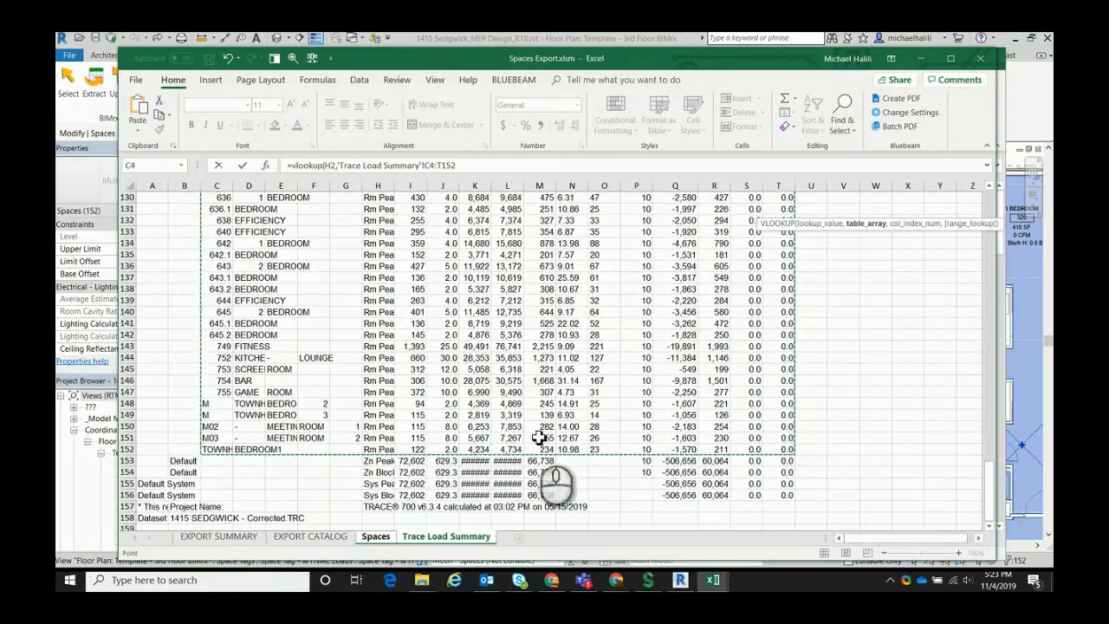
pyautogui.scroll(20, 447, 410)
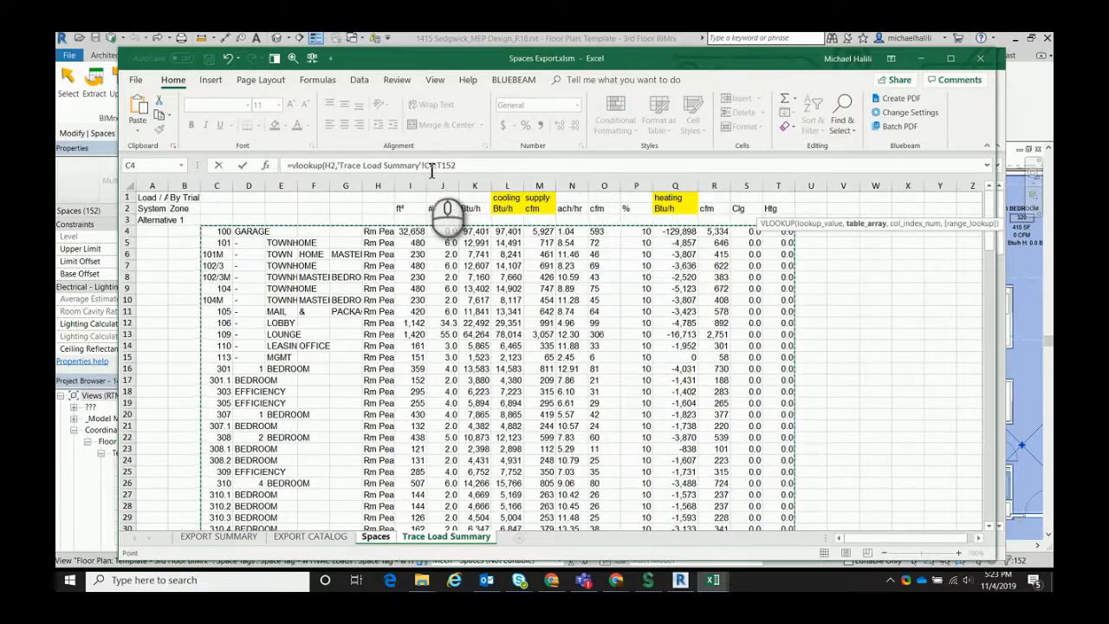
pyautogui.click(431, 165)
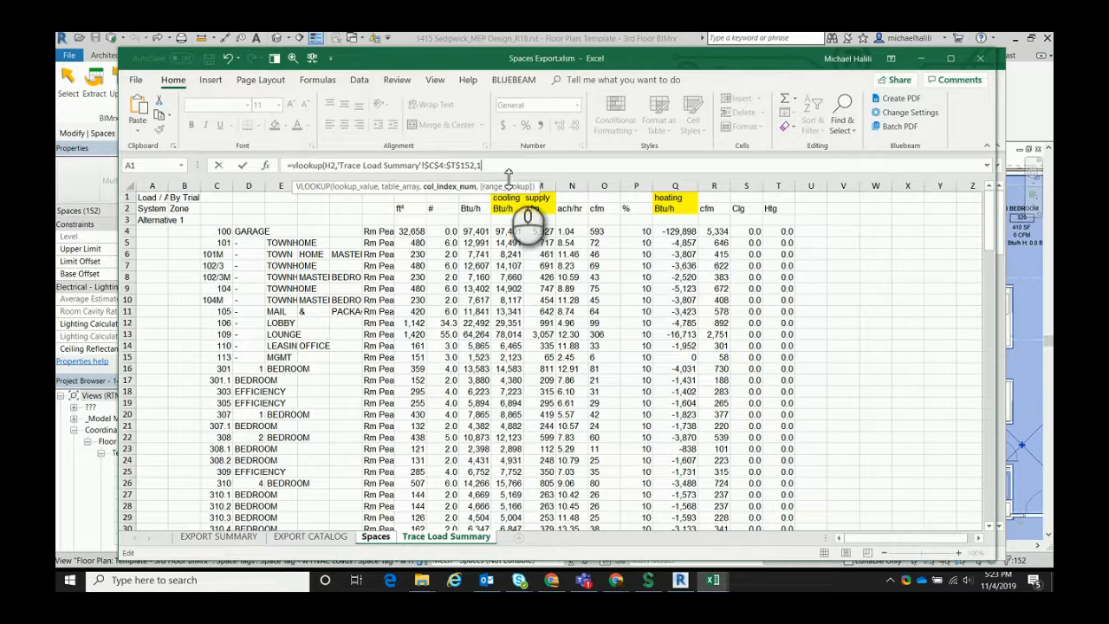
pyautogui.write(',')
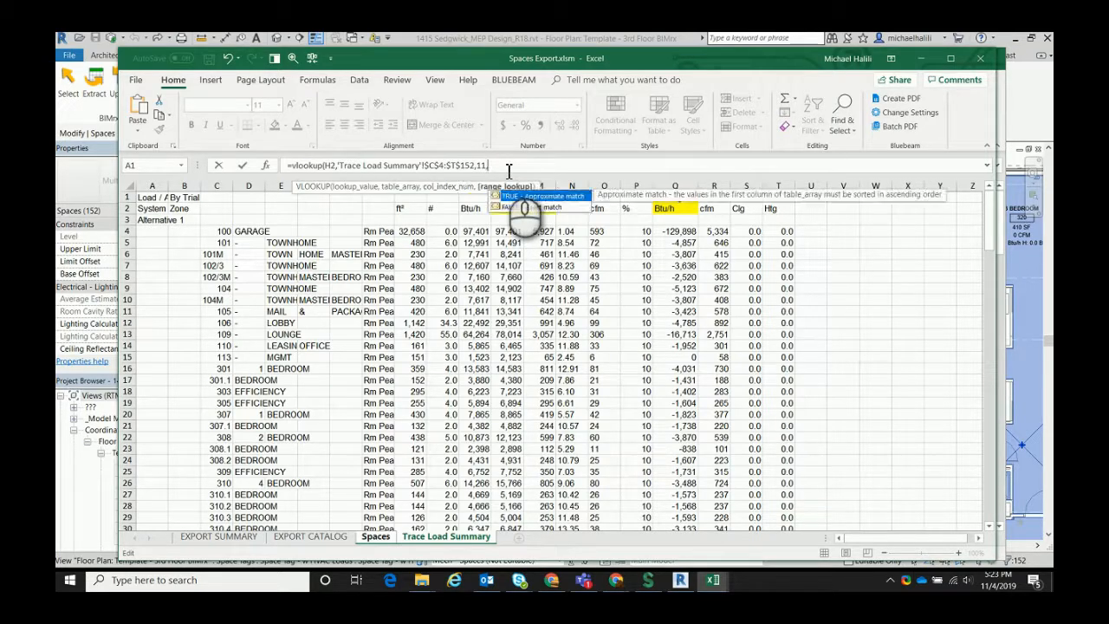
pyautogui.write('false')
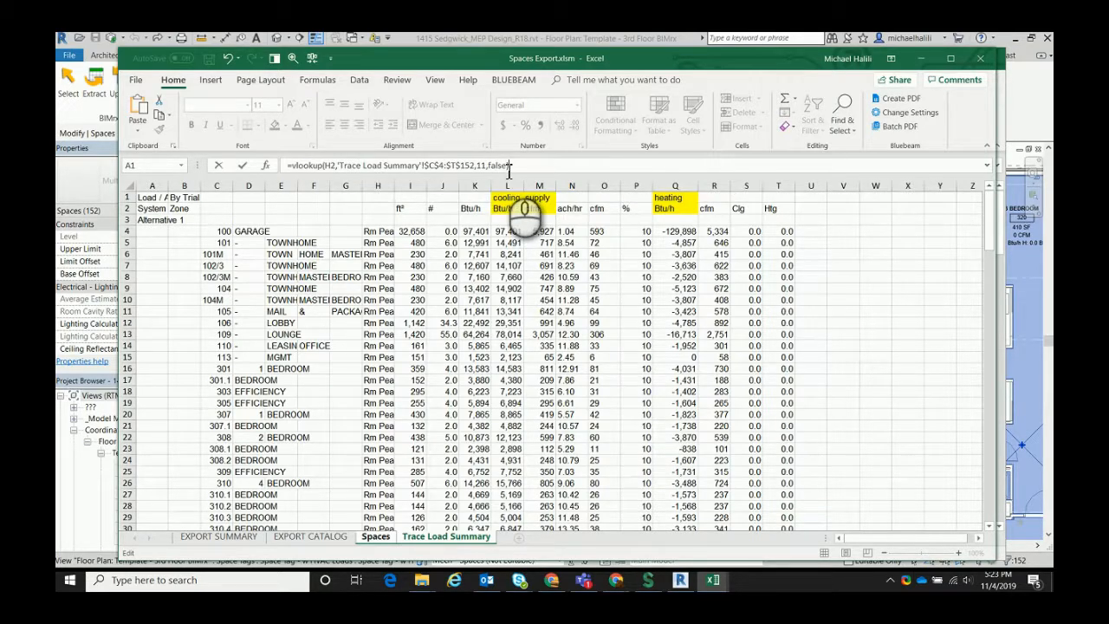
pyautogui.press('Return')
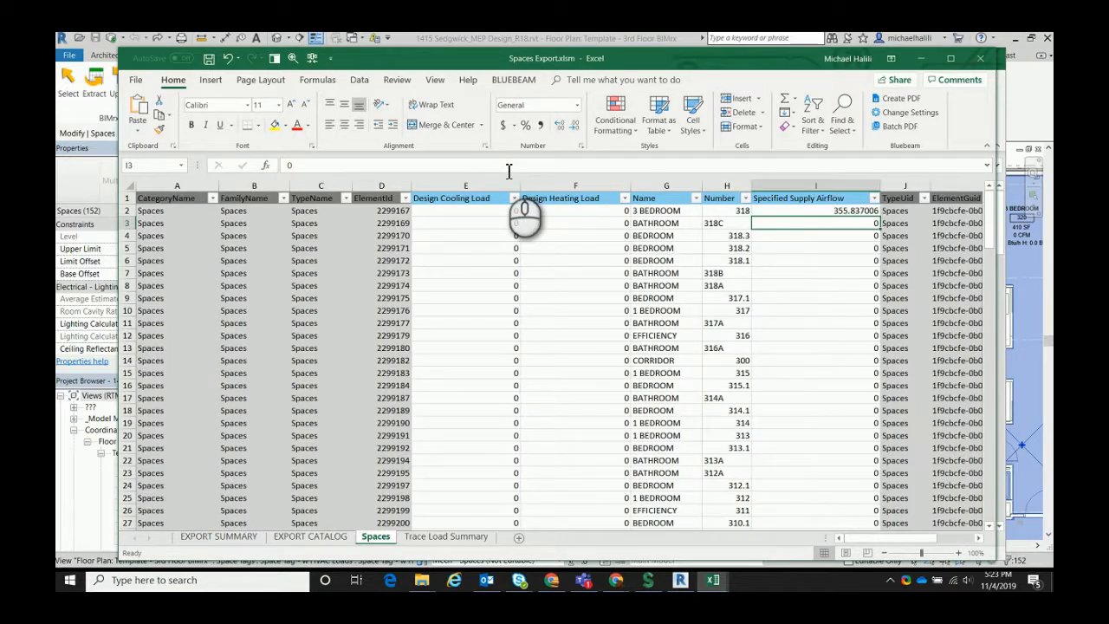
# Fill the I2 VLOOKUP formula down the Specified Supply Airflow column and inspect the formula in I3
pyautogui.click(815, 212)
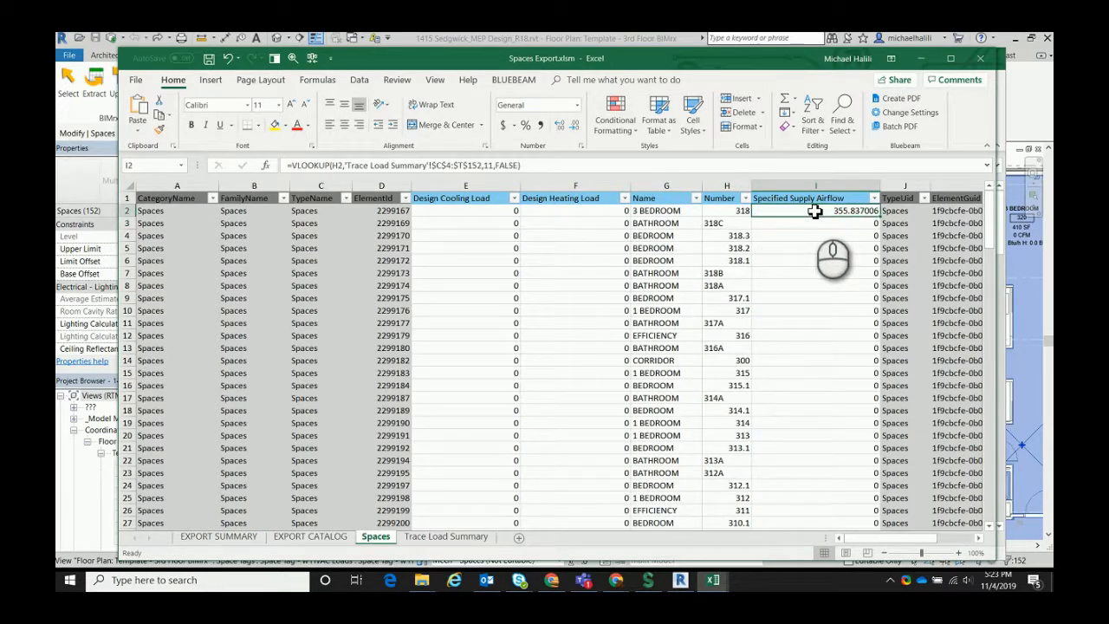
pyautogui.doubleClick(880, 218)
pyautogui.click(864, 211)
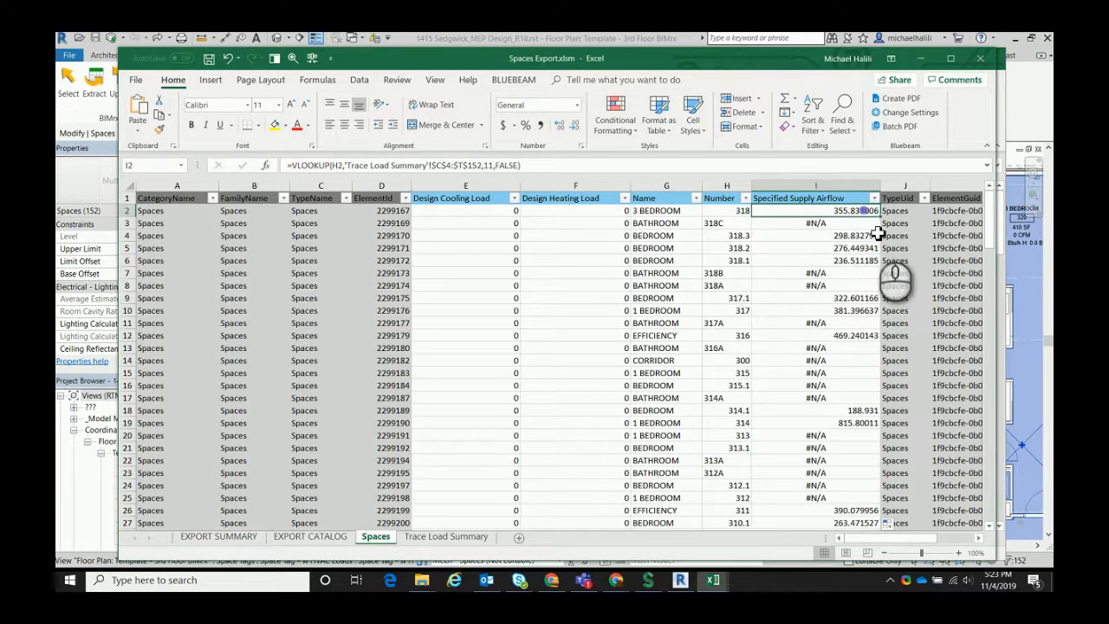
pyautogui.click(833, 225)
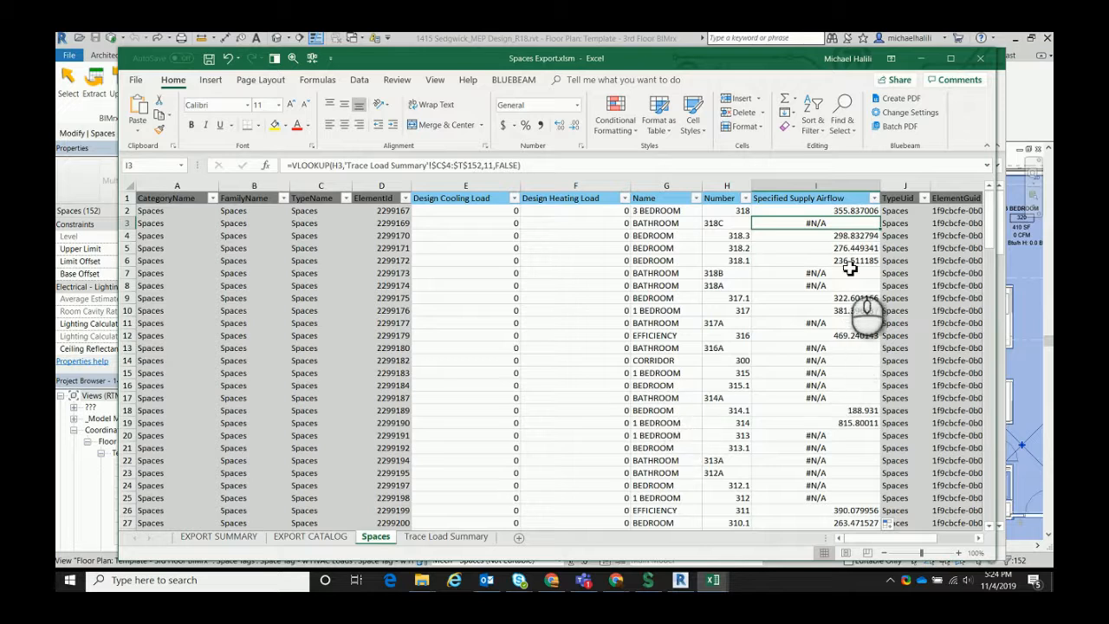
# Wrap the I2 VLOOKUP in IFERROR with 0 as the error value and refill the Specified Supply Airflow column
pyautogui.click(854, 212)
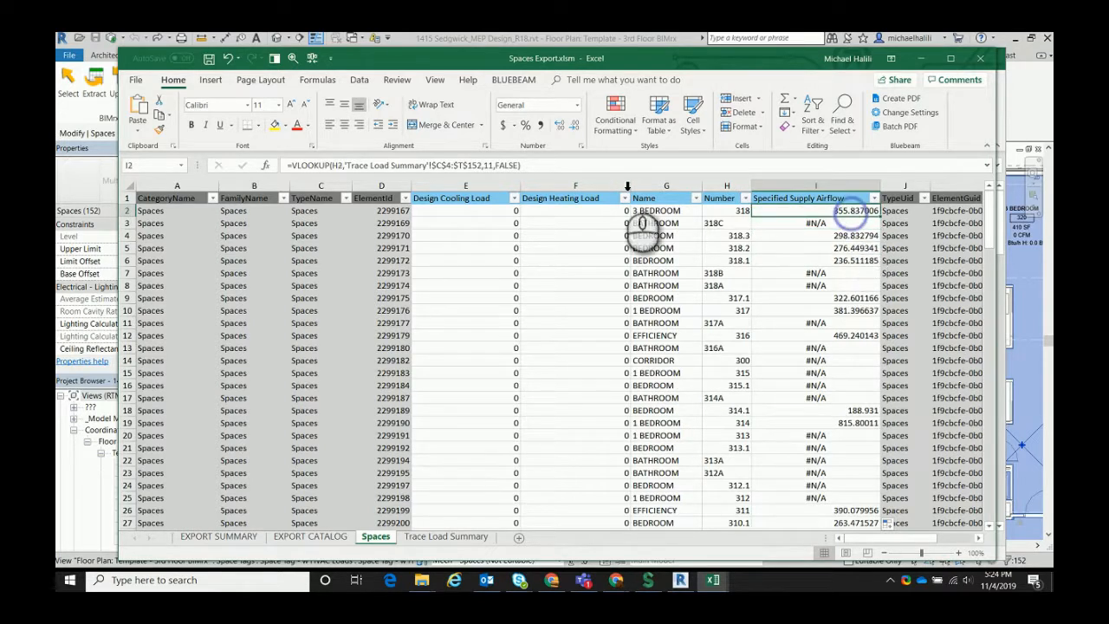
pyautogui.click(299, 166)
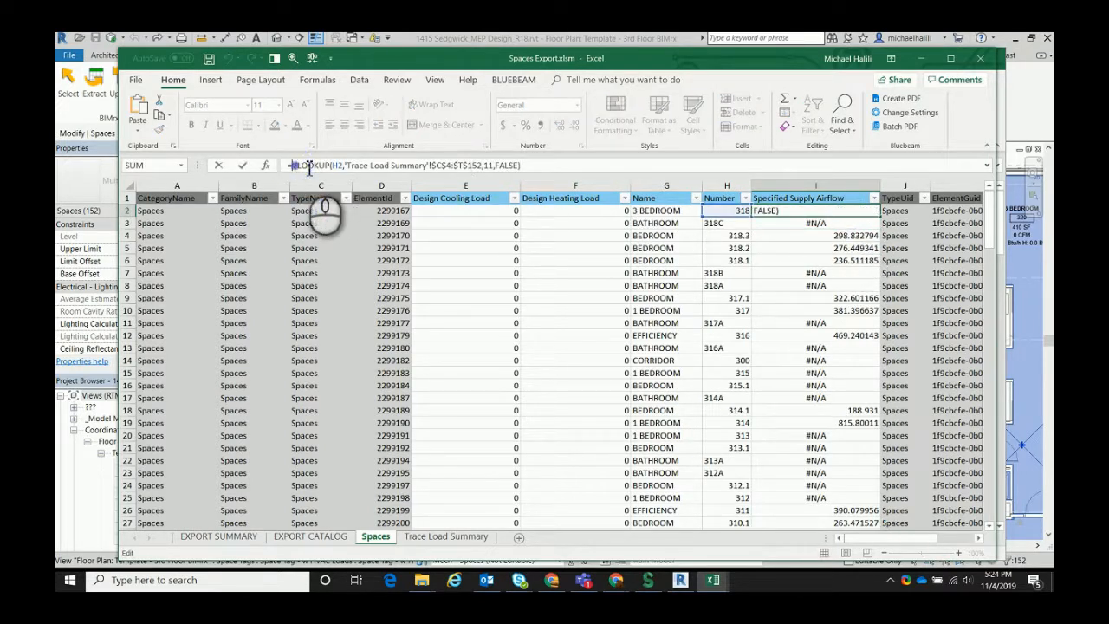
pyautogui.write('ifer')
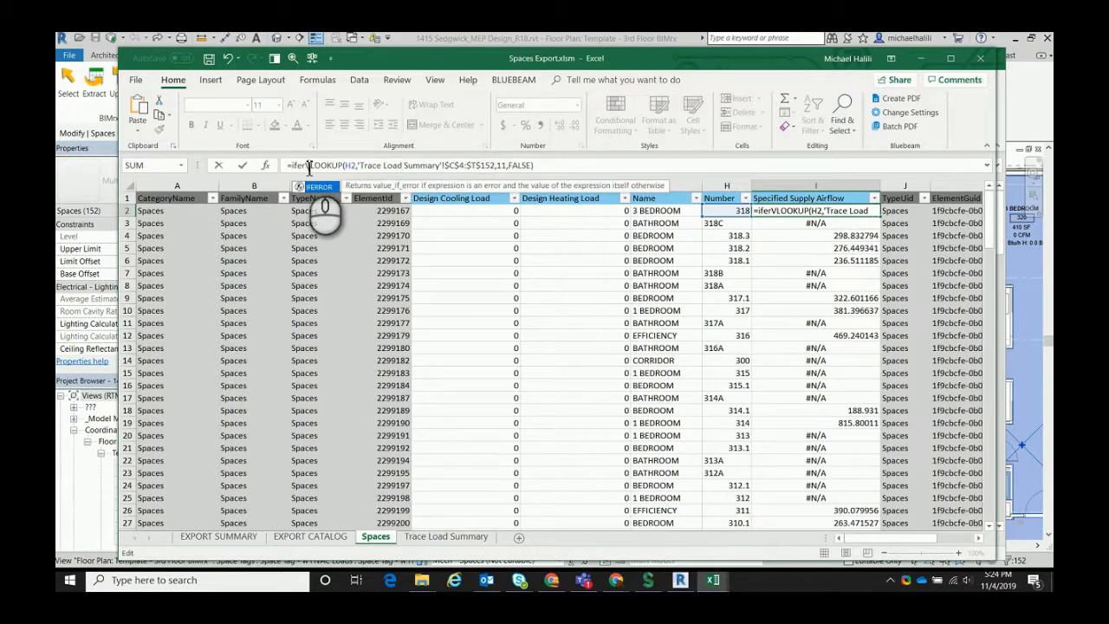
pyautogui.write('ror(')
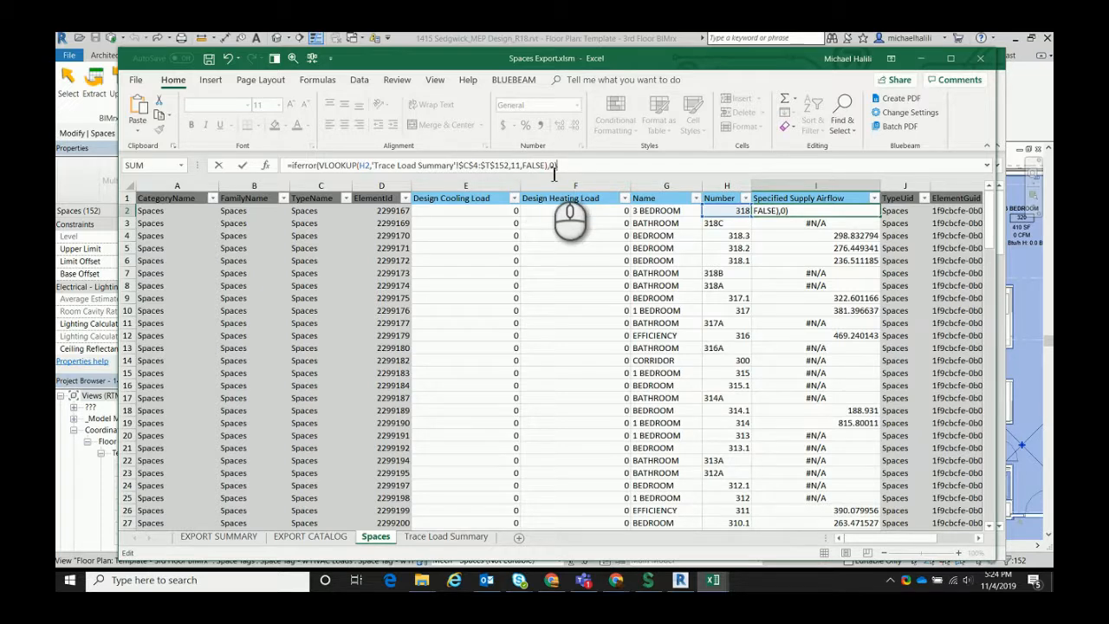
pyautogui.press('Return')
pyautogui.click(863, 214)
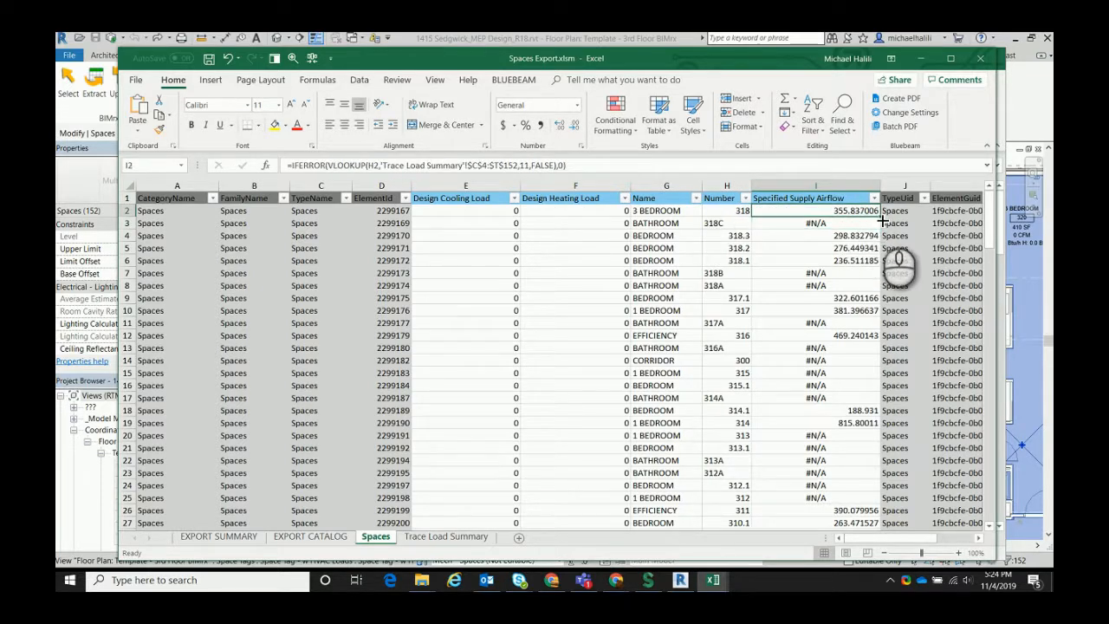
pyautogui.doubleClick(881, 217)
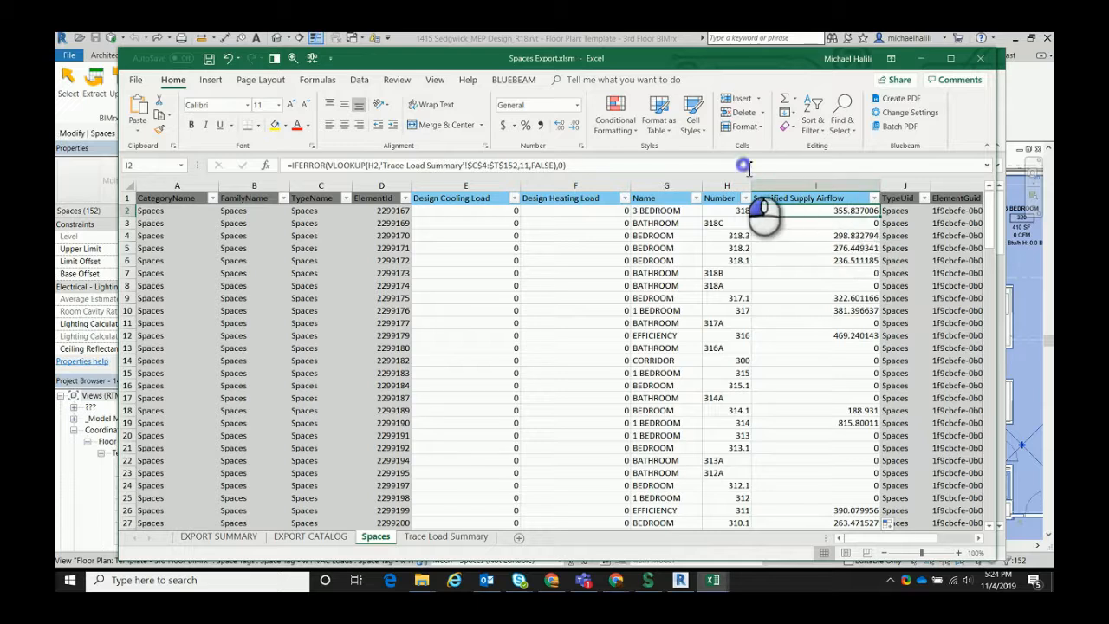
# Copy the full IFERROR formula text from I2 into F2 of the Design Heating Load column
pyautogui.moveTo(566, 164); pyautogui.dragTo(292, 171)
pyautogui.hotkey('ctrl', 'c')
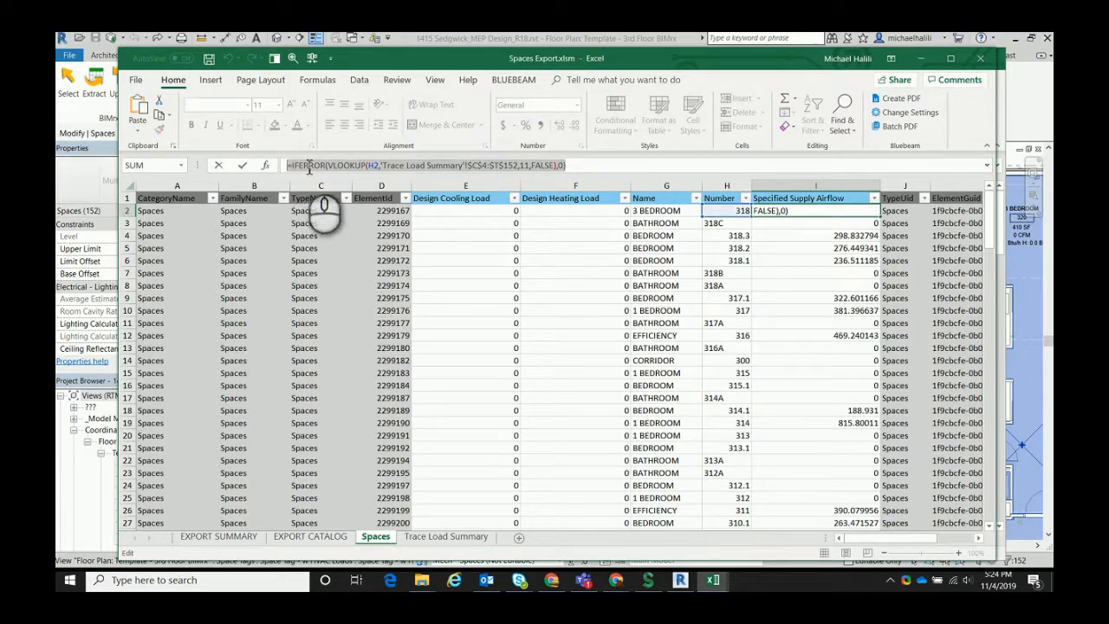
pyautogui.press('Escape')
pyautogui.click(615, 210)
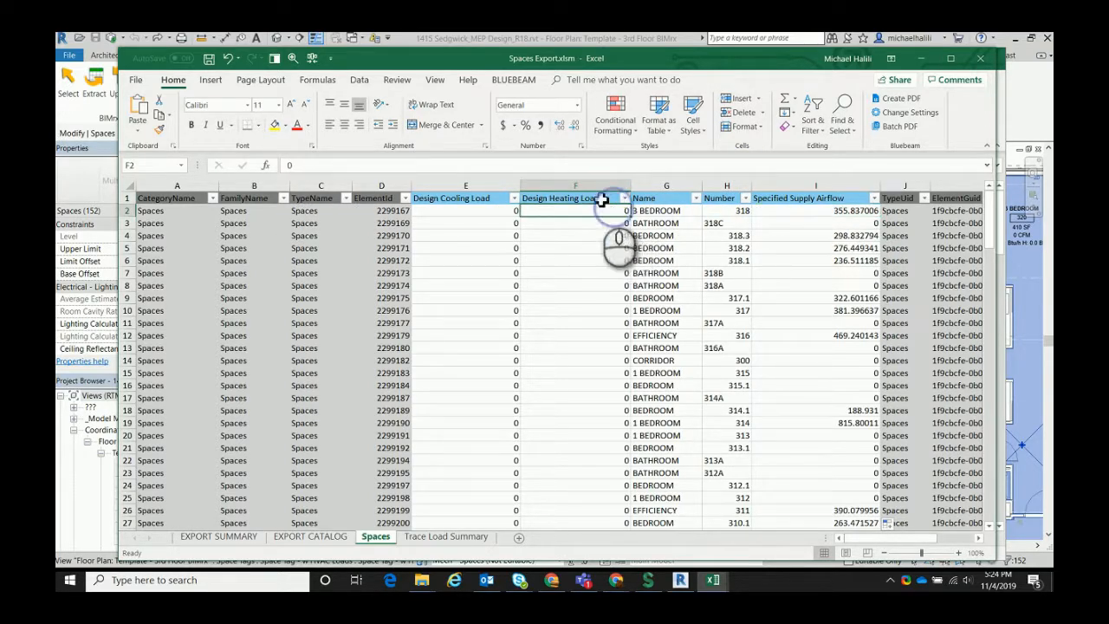
pyautogui.click(277, 166)
pyautogui.hotkey('ctrl', 'v')
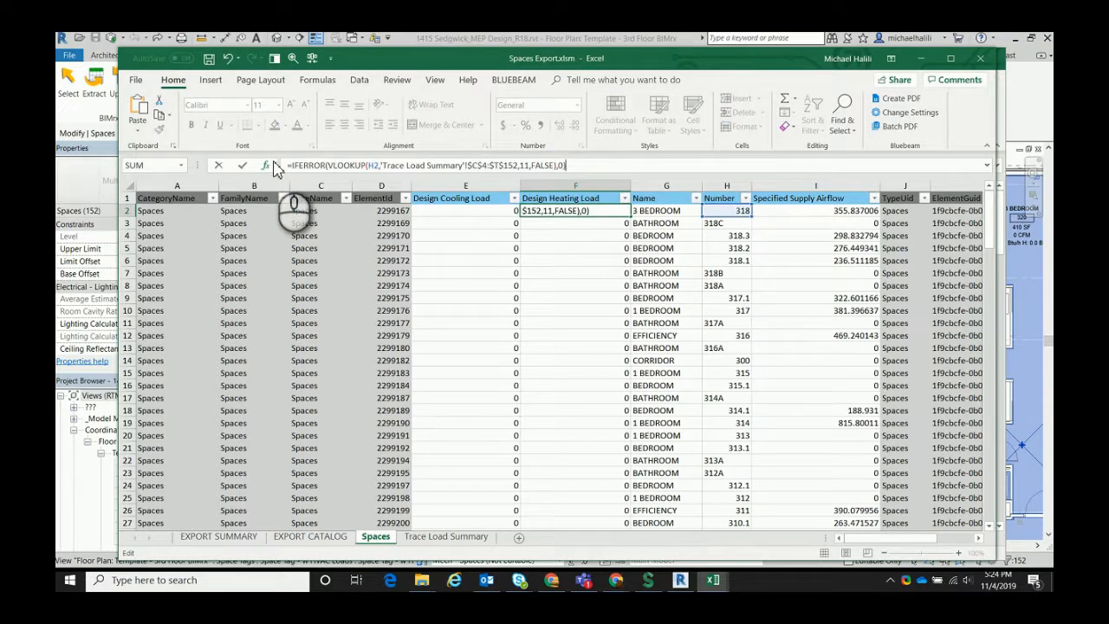
pyautogui.press('Return')
pyautogui.click(611, 199)
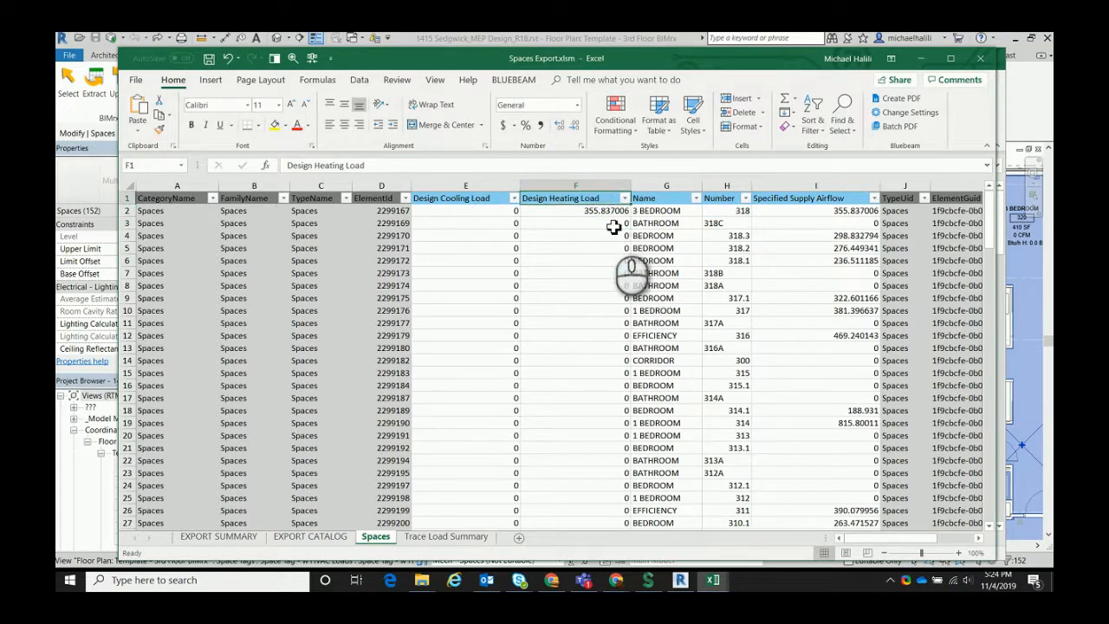
# Count the columns across row 4 of the Trace Load Summary sheet up to the heating Btu/h column
pyautogui.click(449, 538)
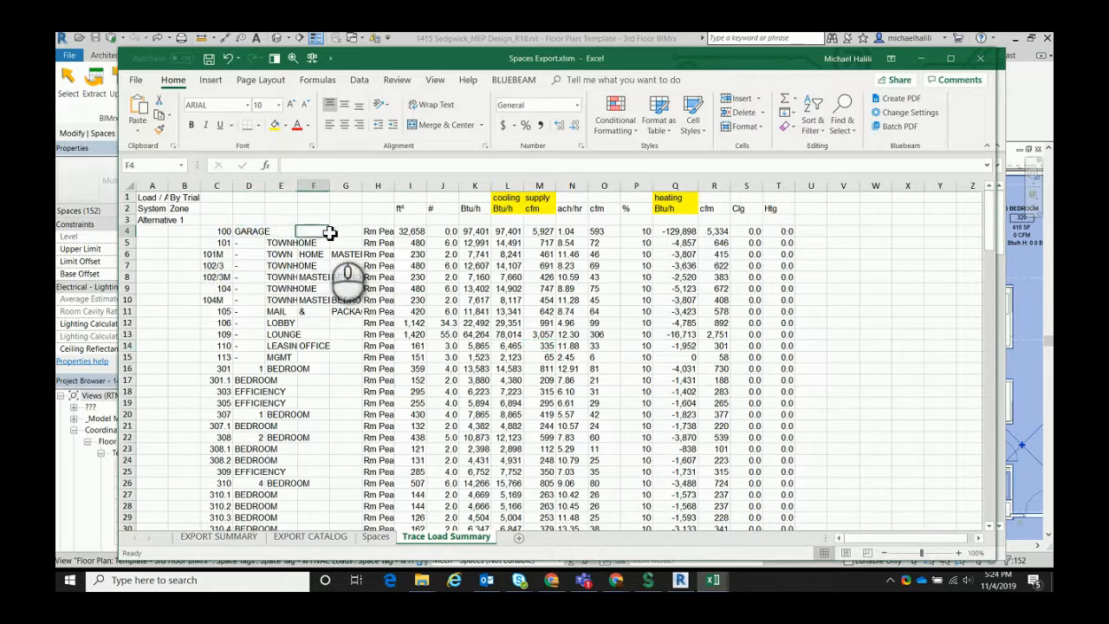
pyautogui.click(376, 230)
pyautogui.click(419, 235)
pyautogui.click(445, 234)
pyautogui.click(479, 234)
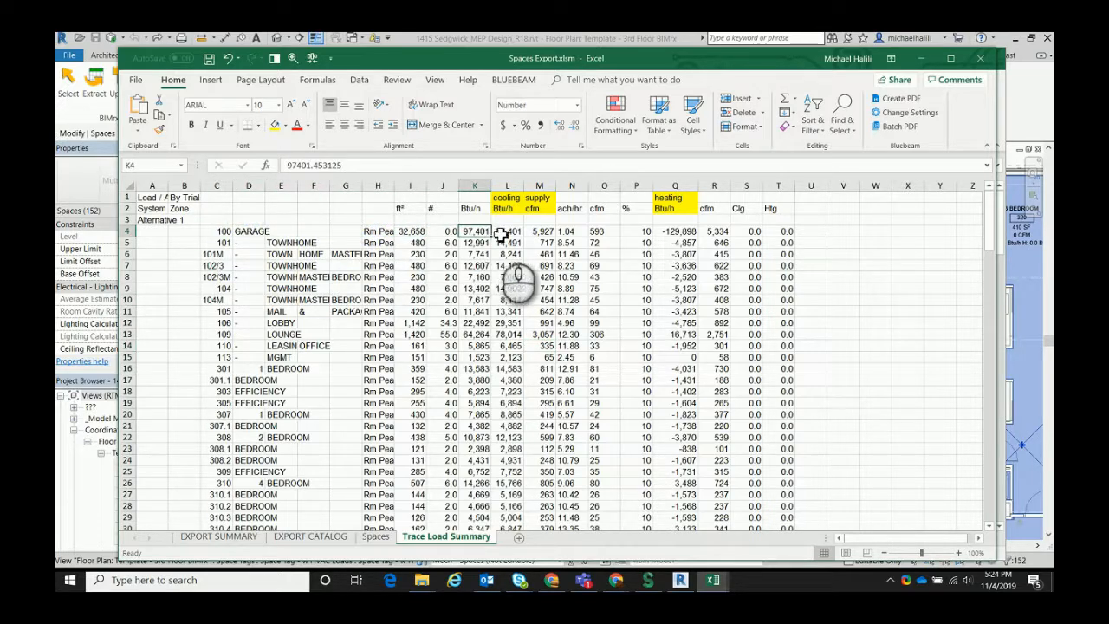
pyautogui.click(509, 234)
pyautogui.click(542, 233)
pyautogui.click(567, 232)
pyautogui.click(603, 231)
pyautogui.click(637, 231)
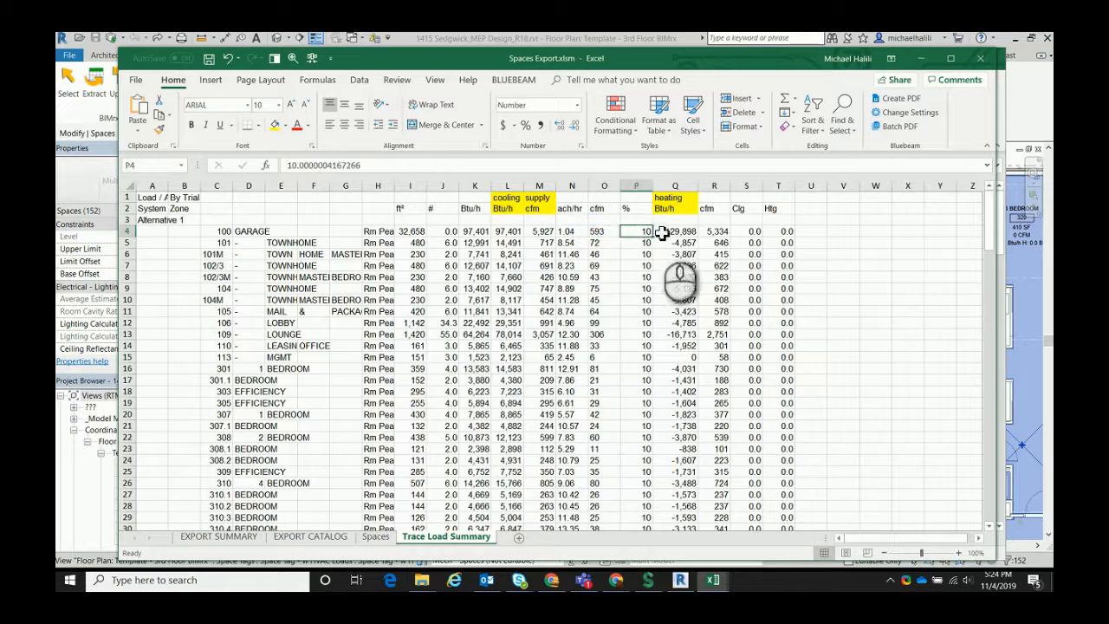
pyautogui.click(675, 227)
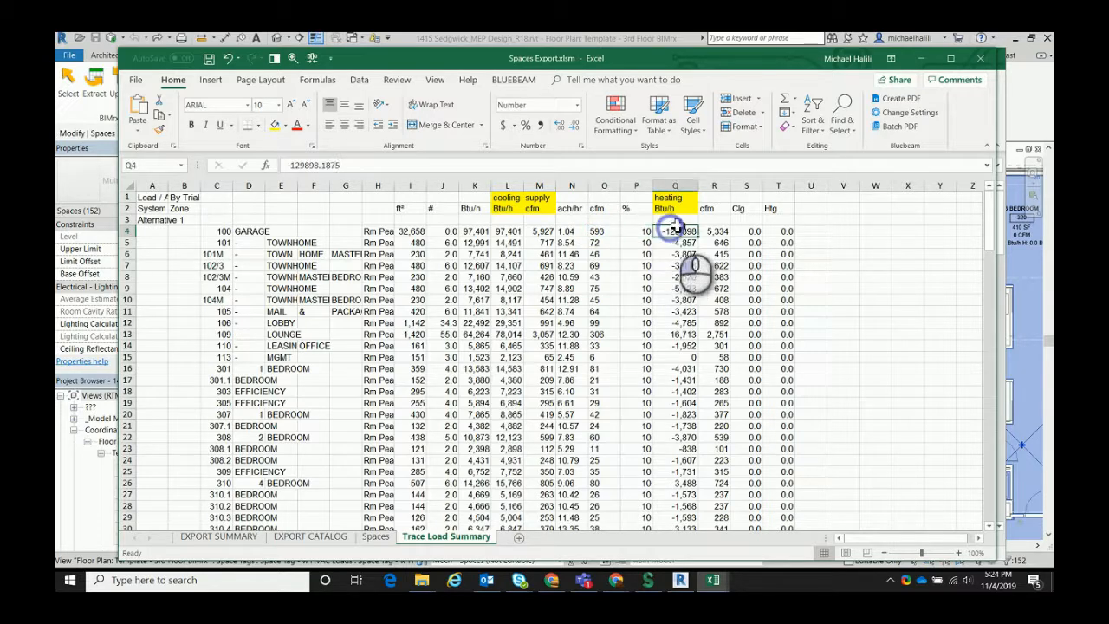
# Set the column index in the F2 formula to 15 and fill it down the Design Heating Load column
pyautogui.click(375, 536)
pyautogui.click(611, 211)
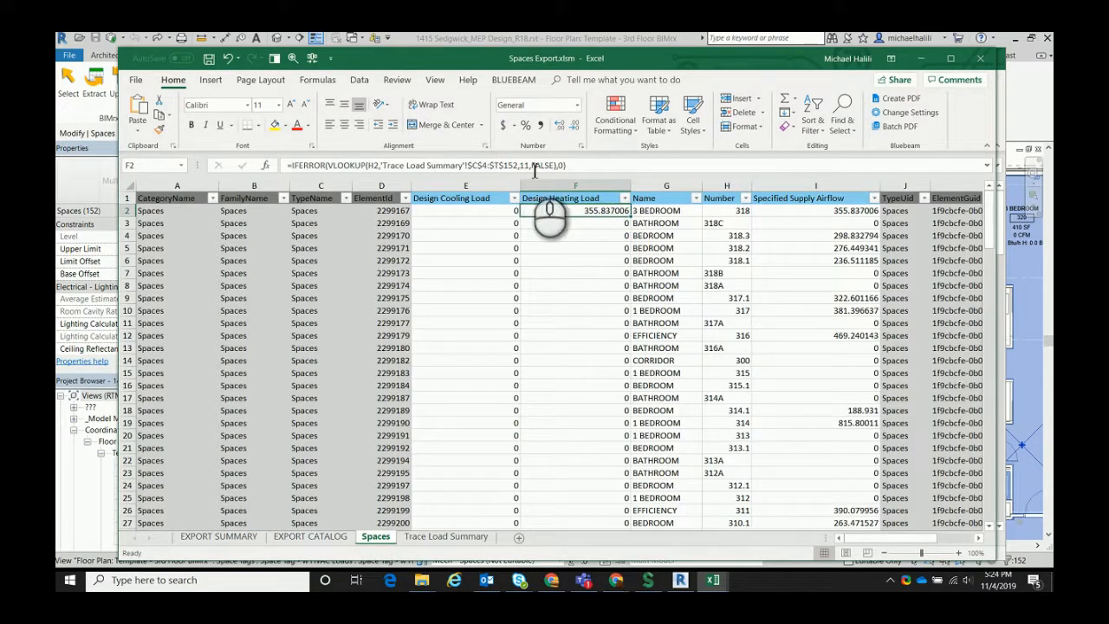
pyautogui.click(534, 169)
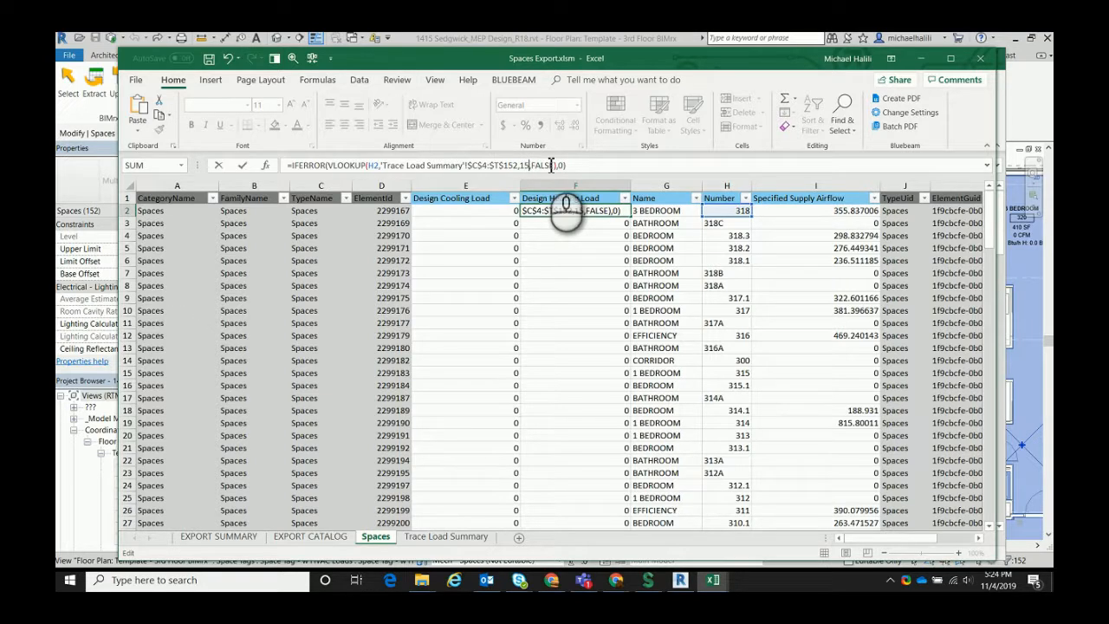
pyautogui.press('Return')
pyautogui.click(611, 213)
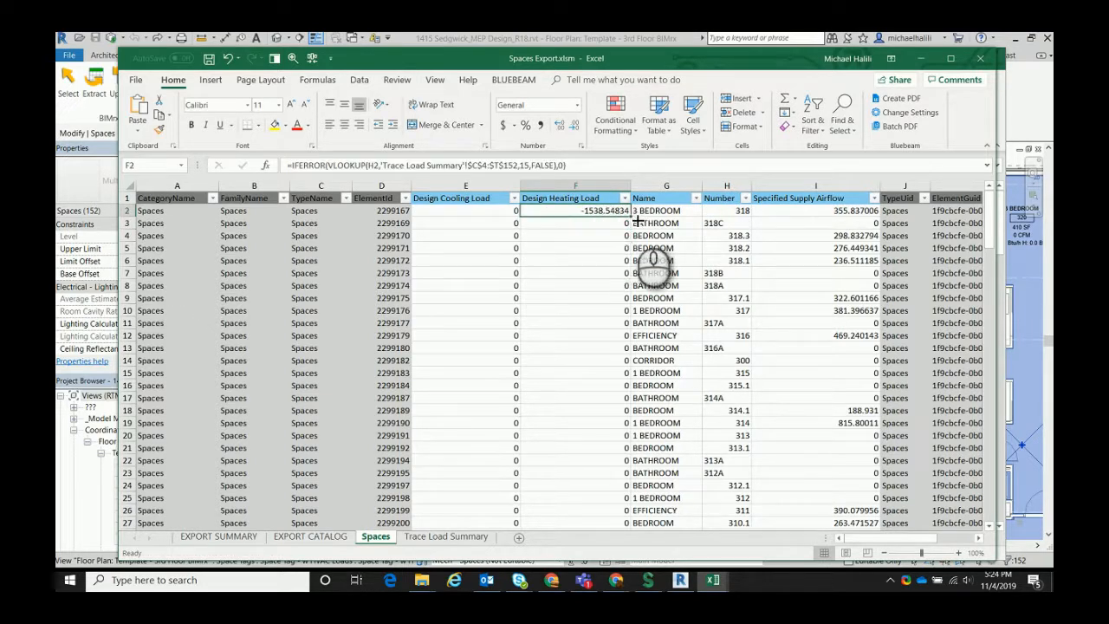
pyautogui.doubleClick(630, 217)
# Copy the full formula text from cell F2 and leave the cell's formula as it is
pyautogui.click(610, 210)
pyautogui.moveTo(598, 166); pyautogui.dragTo(290, 166)
pyautogui.hotkey('ctrl', 'c')
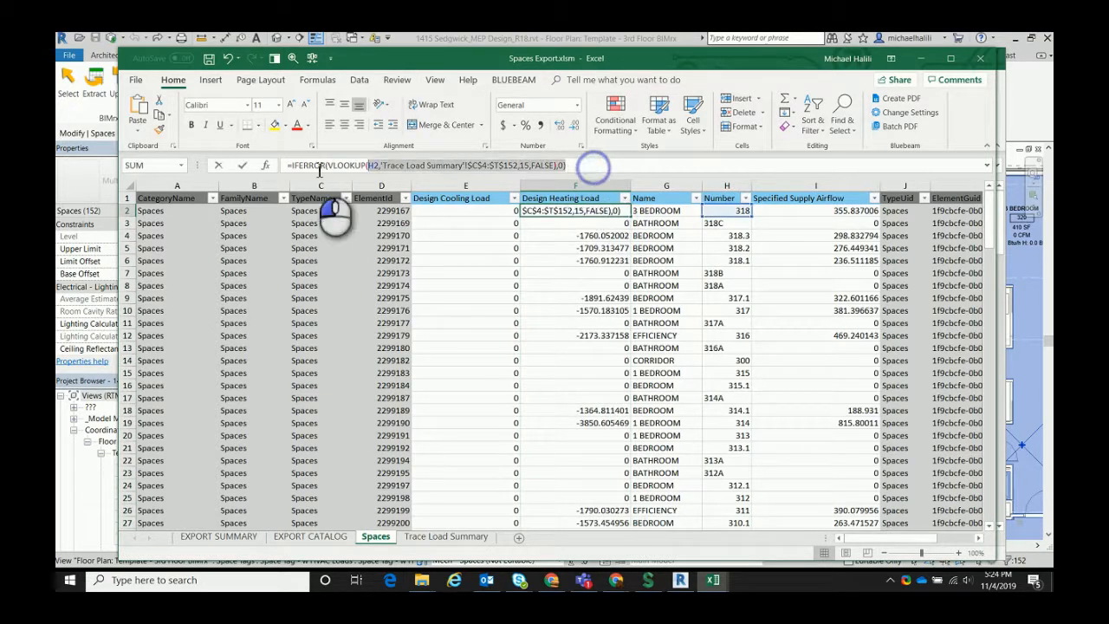
pyautogui.press('Escape')
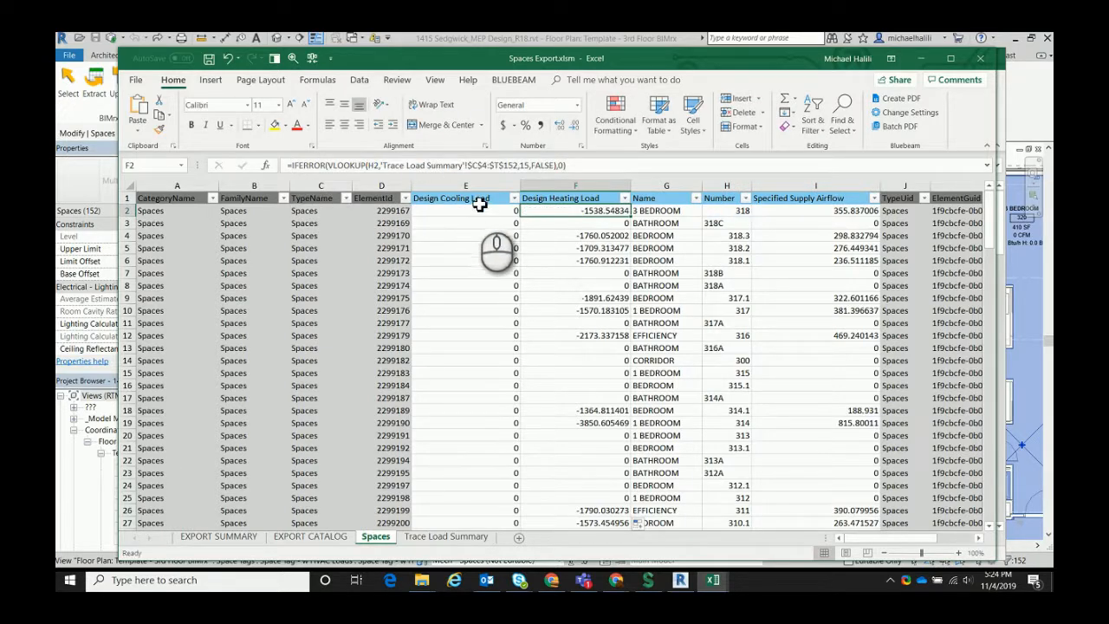
# Count the columns on the Trace Load Summary sheet from room number column C to the cooling Btu/h column
pyautogui.click(445, 537)
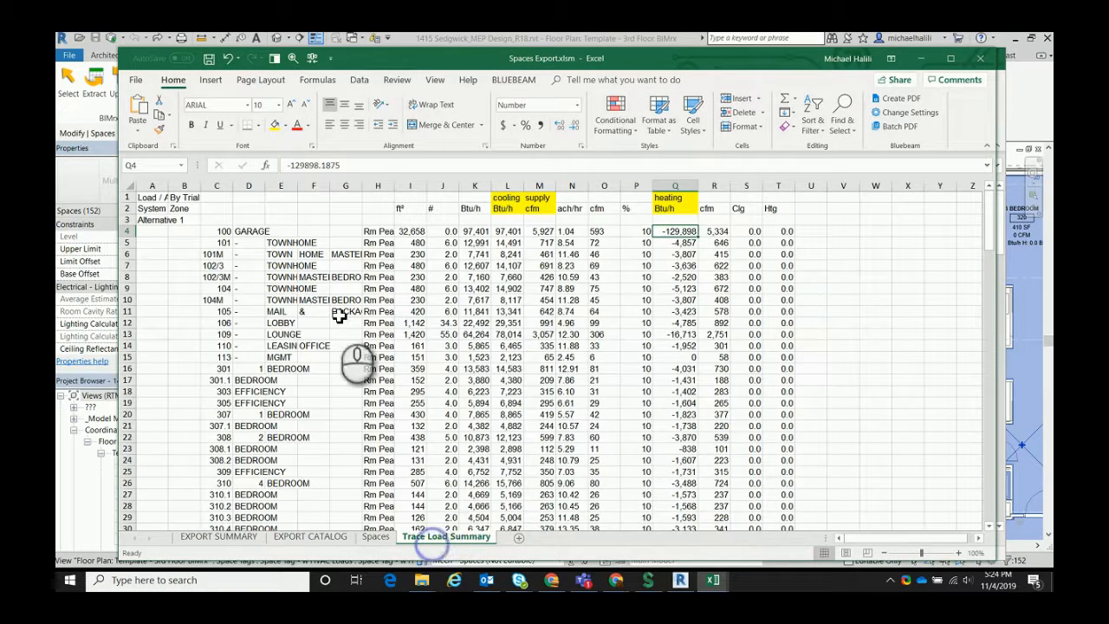
pyautogui.click(227, 232)
pyautogui.click(373, 231)
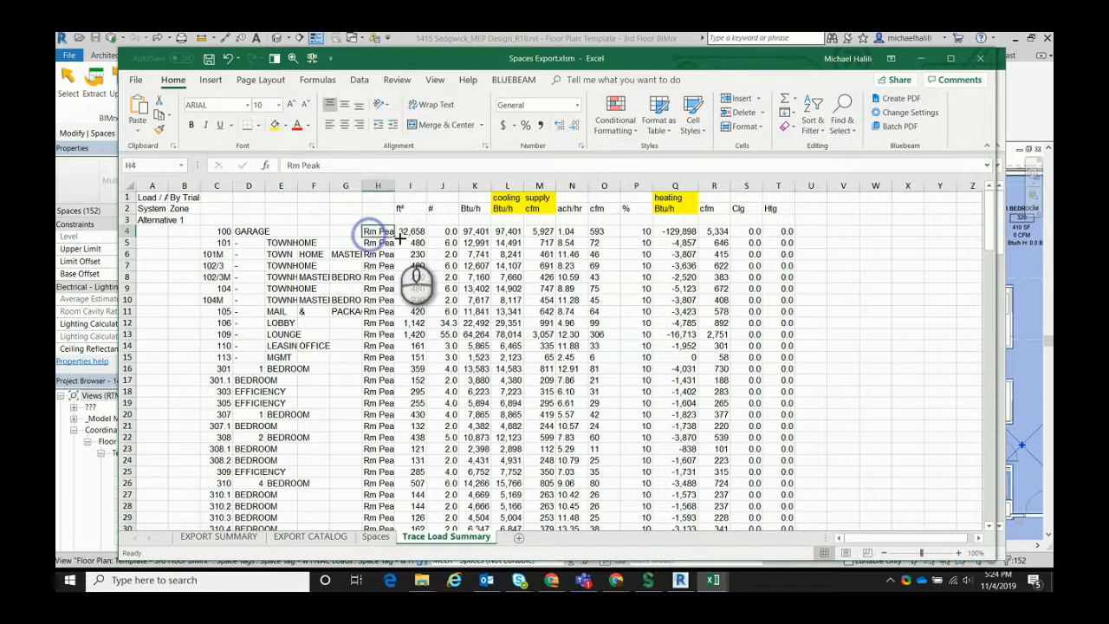
pyautogui.click(406, 231)
pyautogui.click(513, 216)
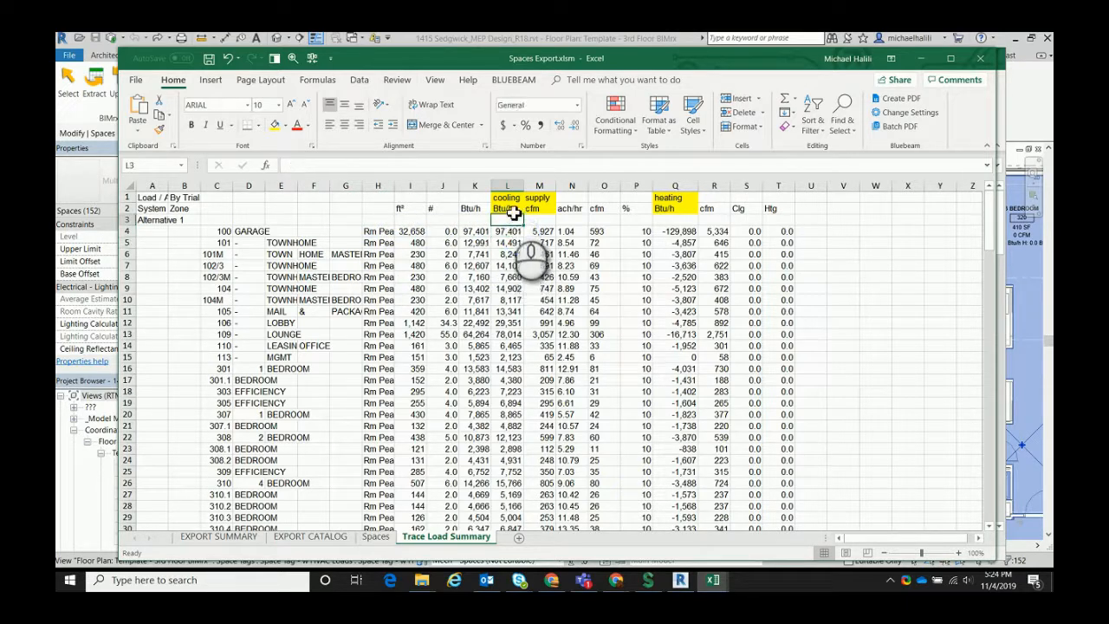
pyautogui.click(511, 189)
pyautogui.click(415, 474)
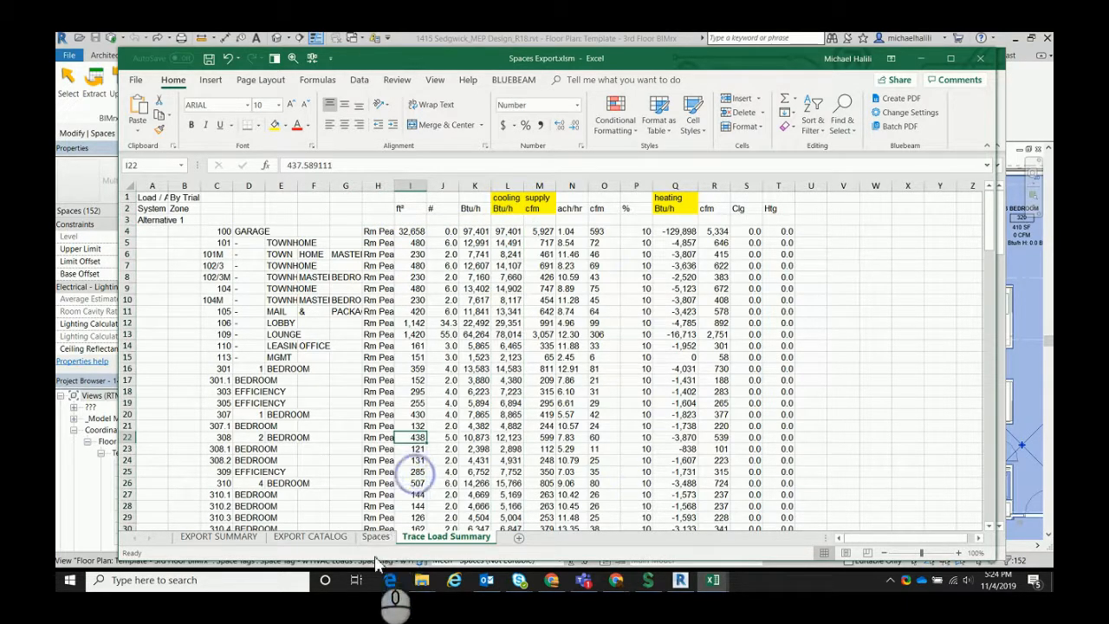
# Paste the copied formula into E2 under Design Cooling Load and change its column index to the cooling Btu/h column
pyautogui.click(376, 537)
pyautogui.moveTo(445, 171); pyautogui.dragTo(275, 171)
pyautogui.hotkey('ctrl', 'v')
pyautogui.click(530, 166)
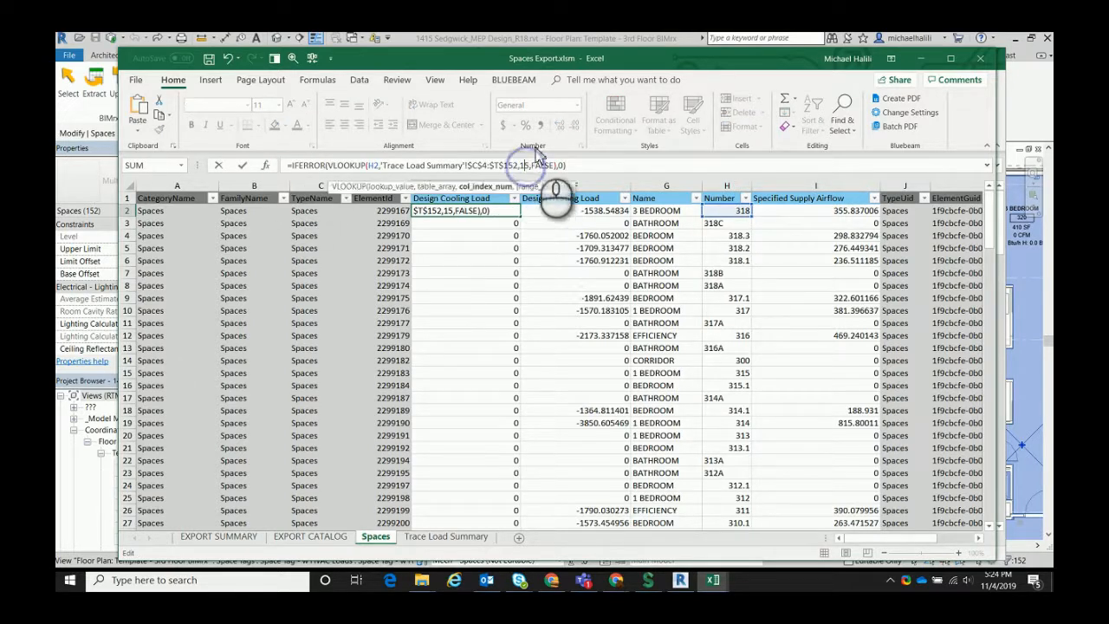
pyautogui.press('Return')
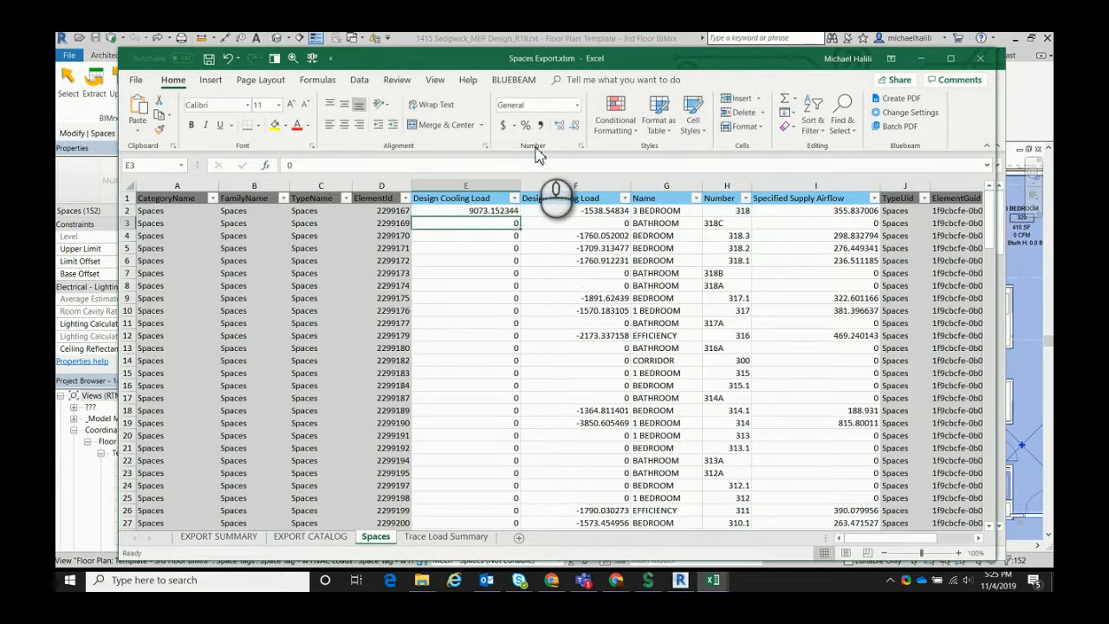
# Fill the E2 formula down the whole Design Cooling Load column, then save and close the Spaces Export workbook
pyautogui.click(515, 212)
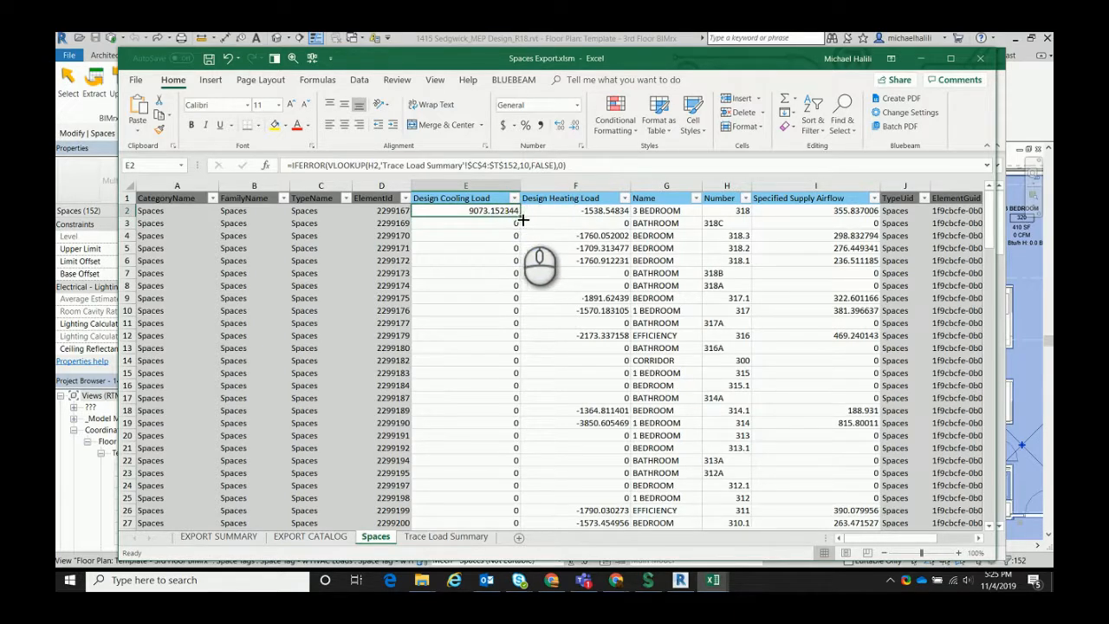
pyautogui.doubleClick(523, 220)
pyautogui.click(530, 247)
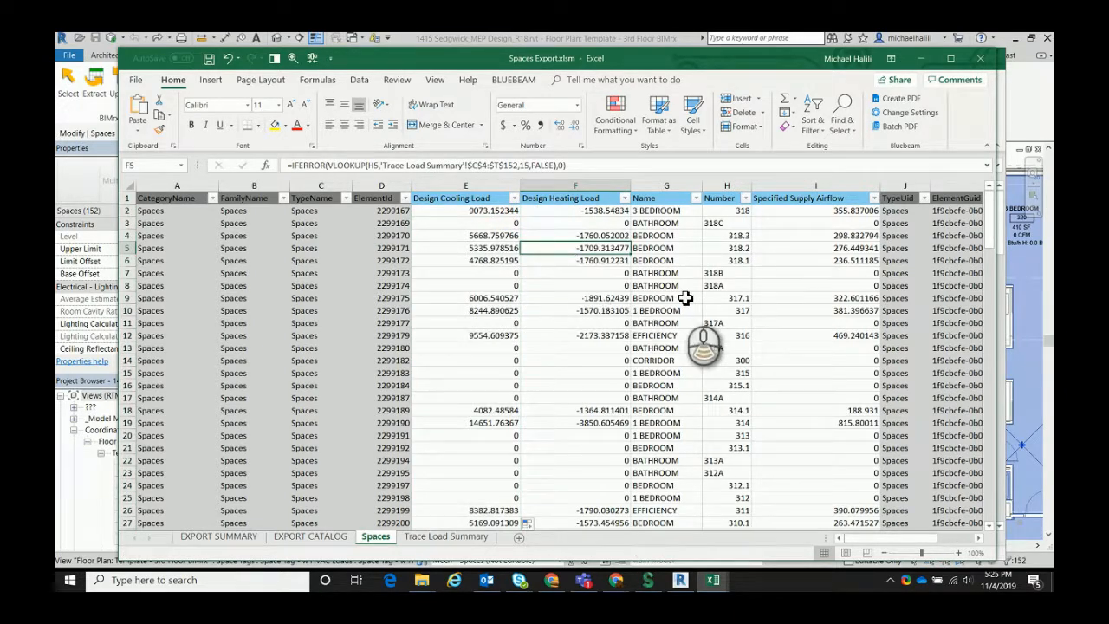
pyautogui.scroll(-5, 685, 297)
pyautogui.scroll(5, 674, 322)
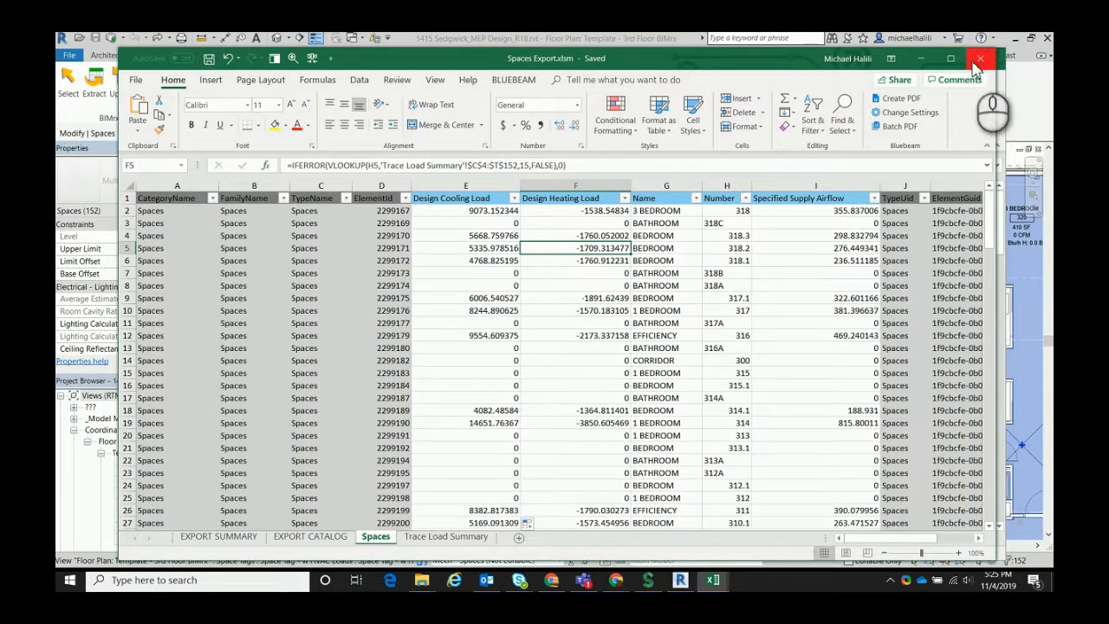
pyautogui.click(979, 59)
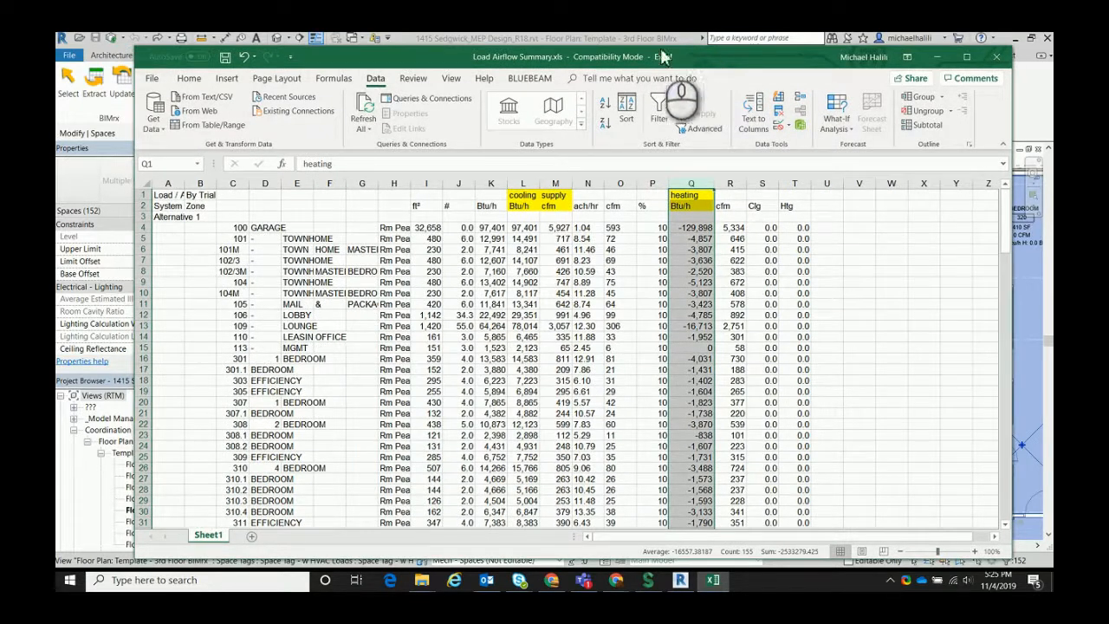
# Switch to Revit and update the model's spaces from Spaces Export.xlsm with BIMrx Update, closing the finish report
pyautogui.click(658, 39)
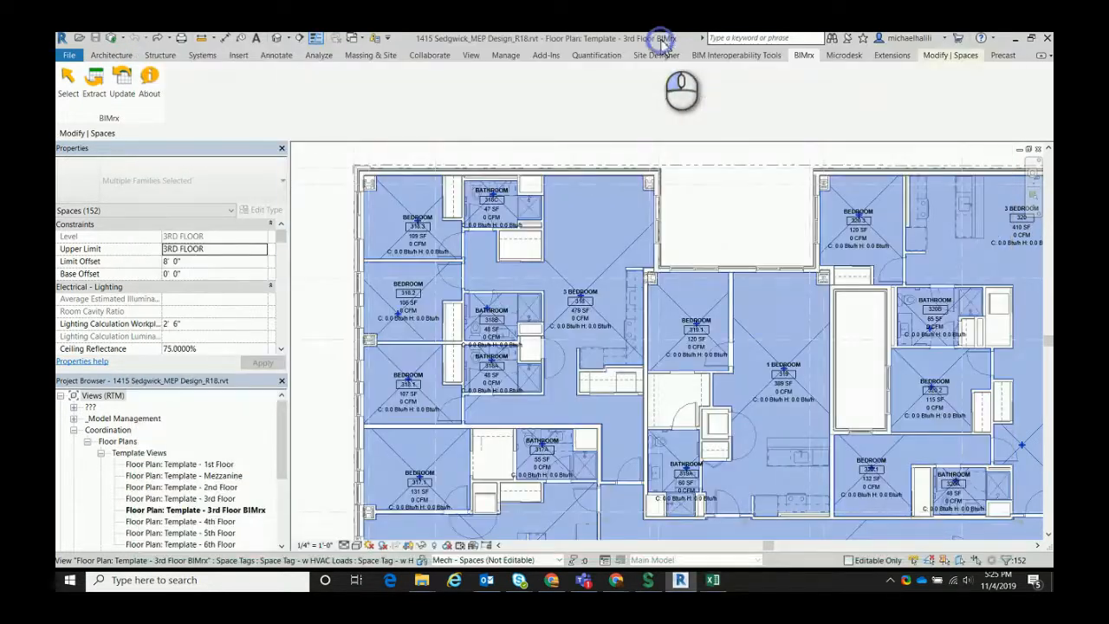
pyautogui.click(123, 106)
pyautogui.click(528, 300)
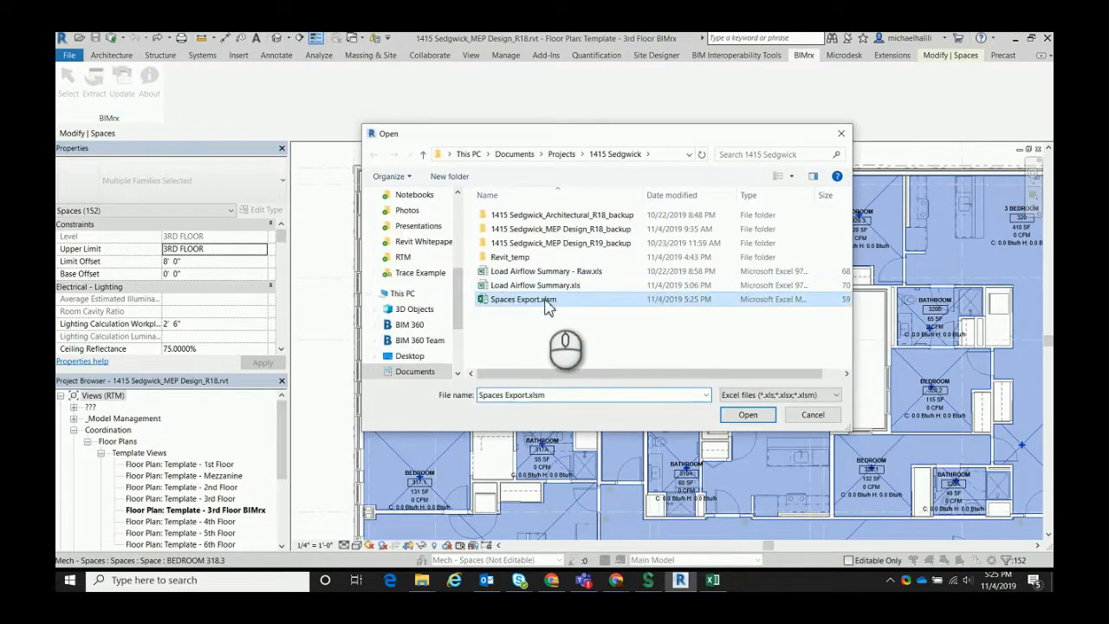
pyautogui.click(748, 414)
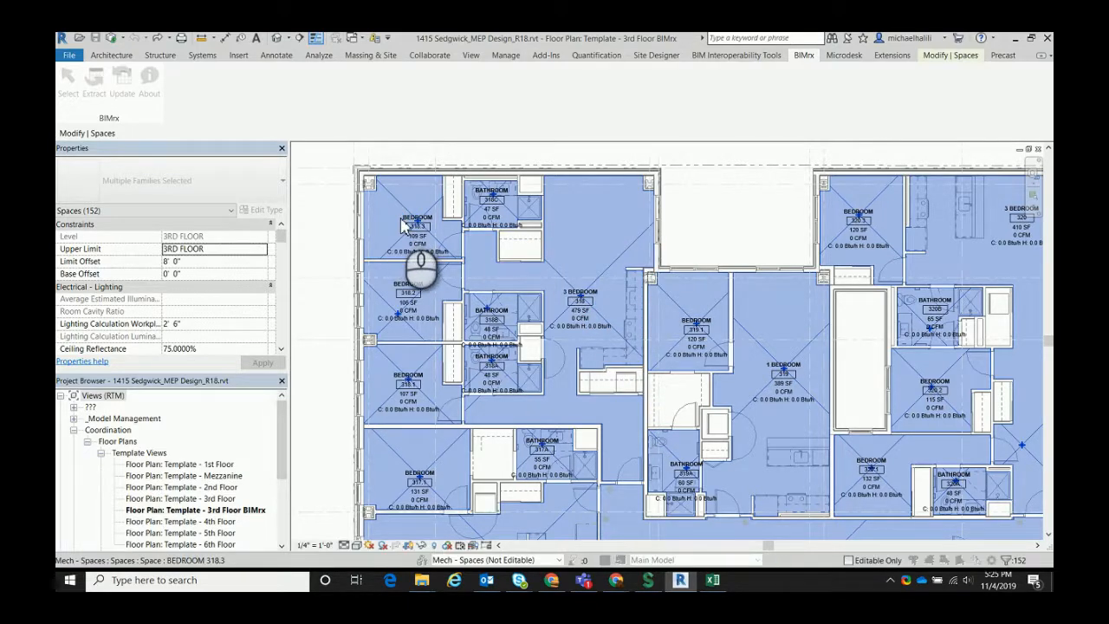
pyautogui.click(634, 328)
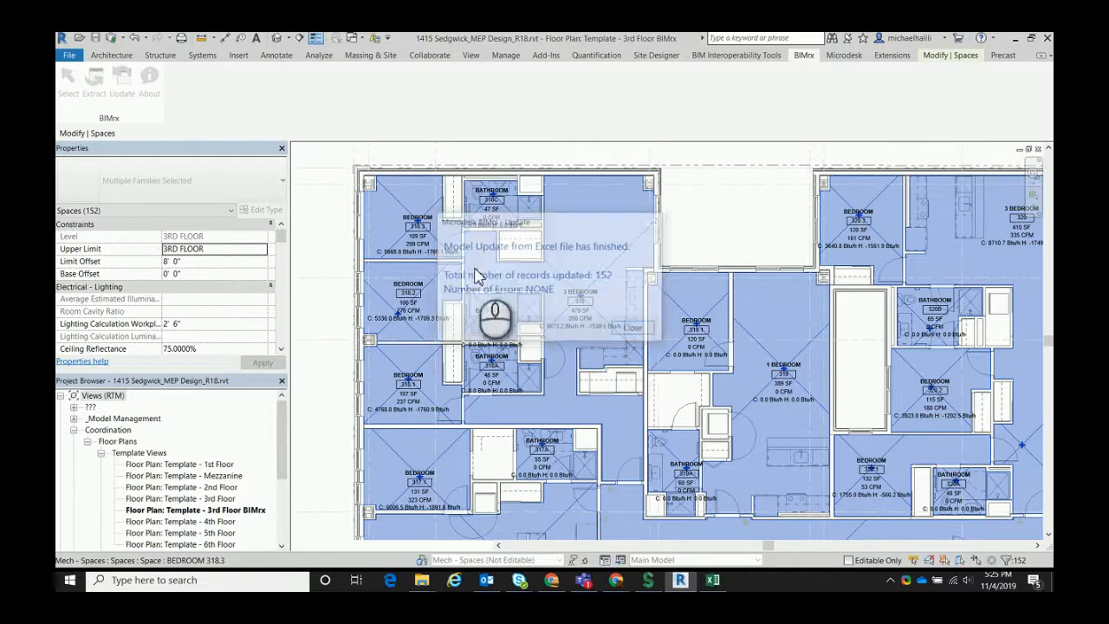
# Examine the updated tags around unit 318, then select the rows of spaces 318.2 and 318.3 in Excel's Load Airflow Summary workbook
pyautogui.scroll(2, 400, 242)
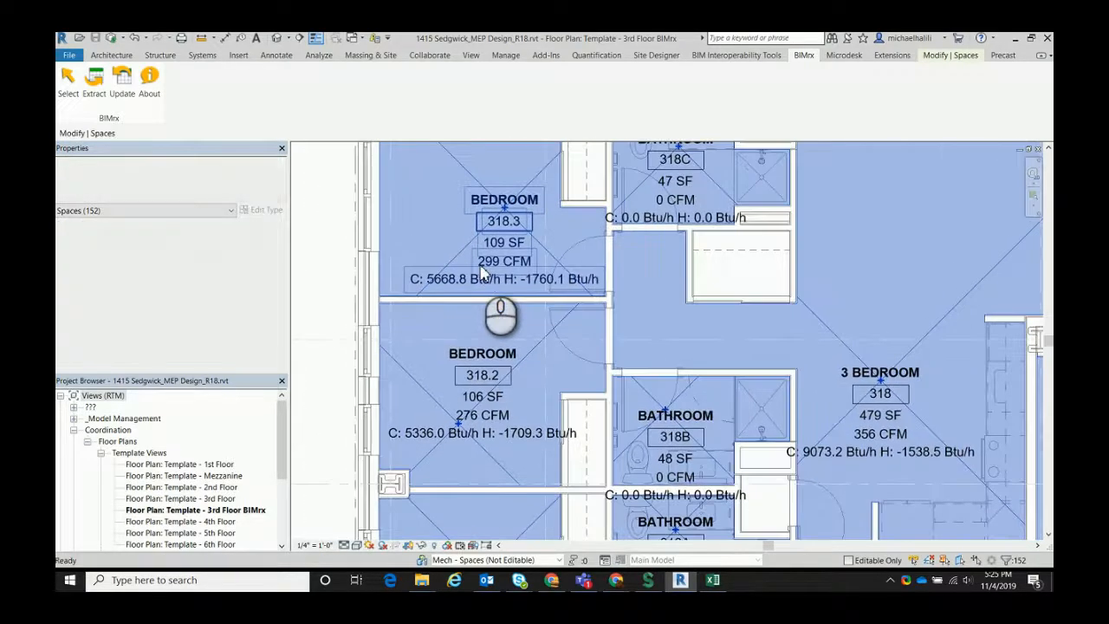
pyautogui.moveTo(522, 297); pyautogui.dragTo(521, 283)
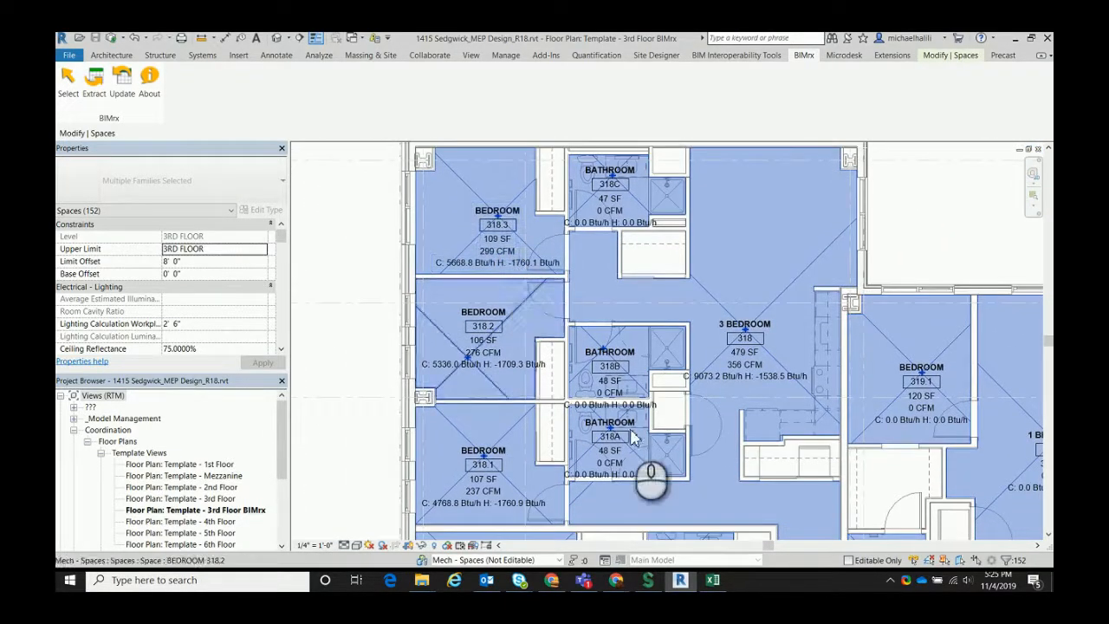
pyautogui.click(712, 581)
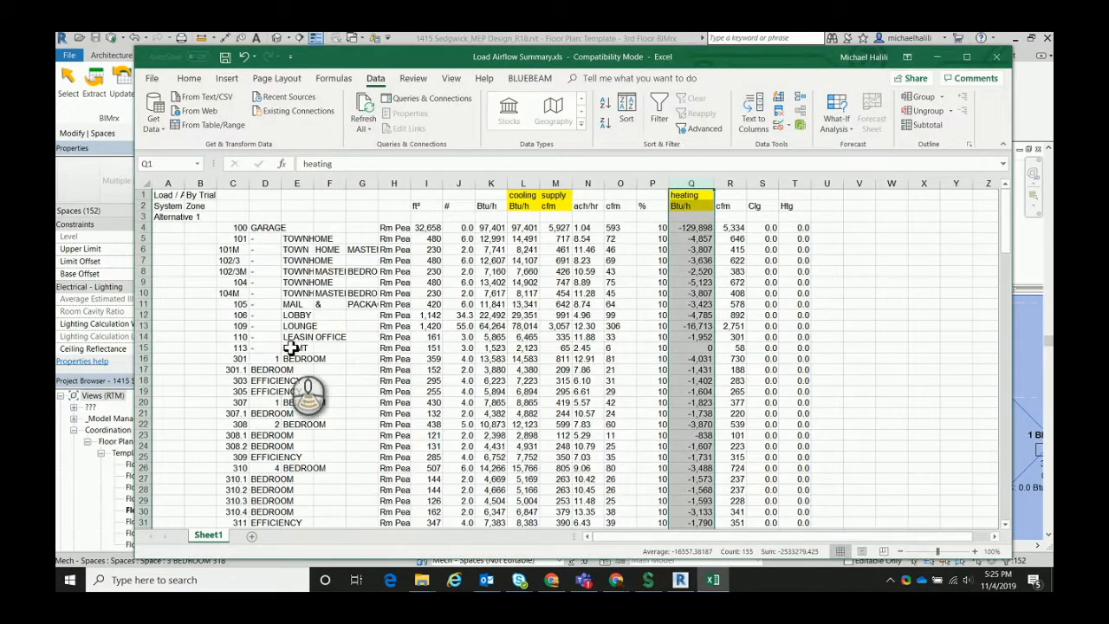
pyautogui.scroll(-5, 295, 402)
pyautogui.scroll(-3, 267, 364)
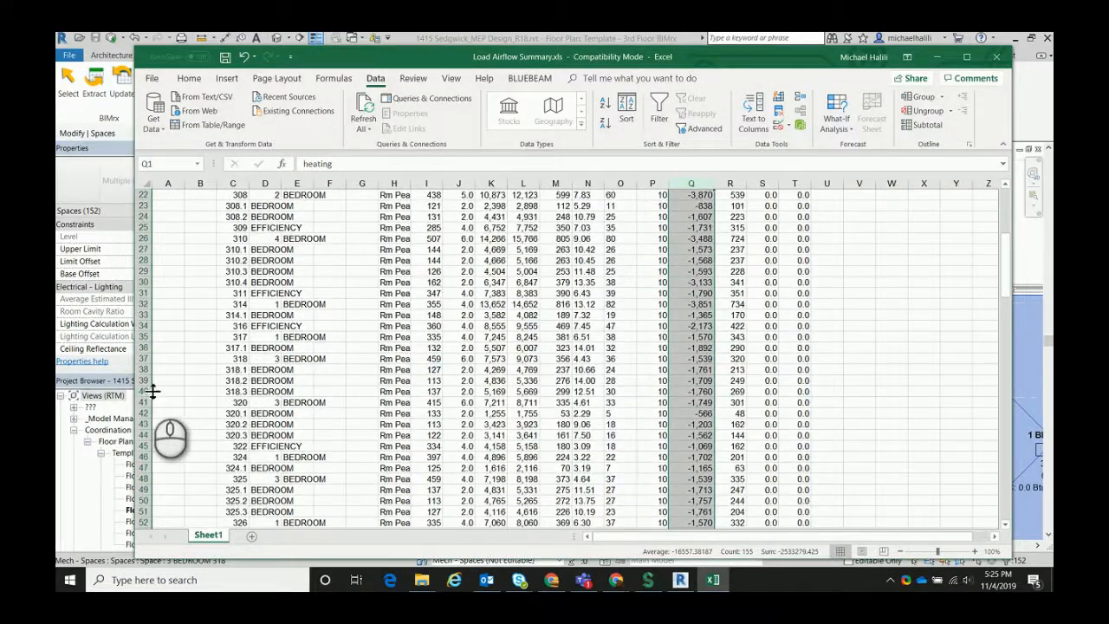
pyautogui.moveTo(145, 391); pyautogui.dragTo(145, 380)
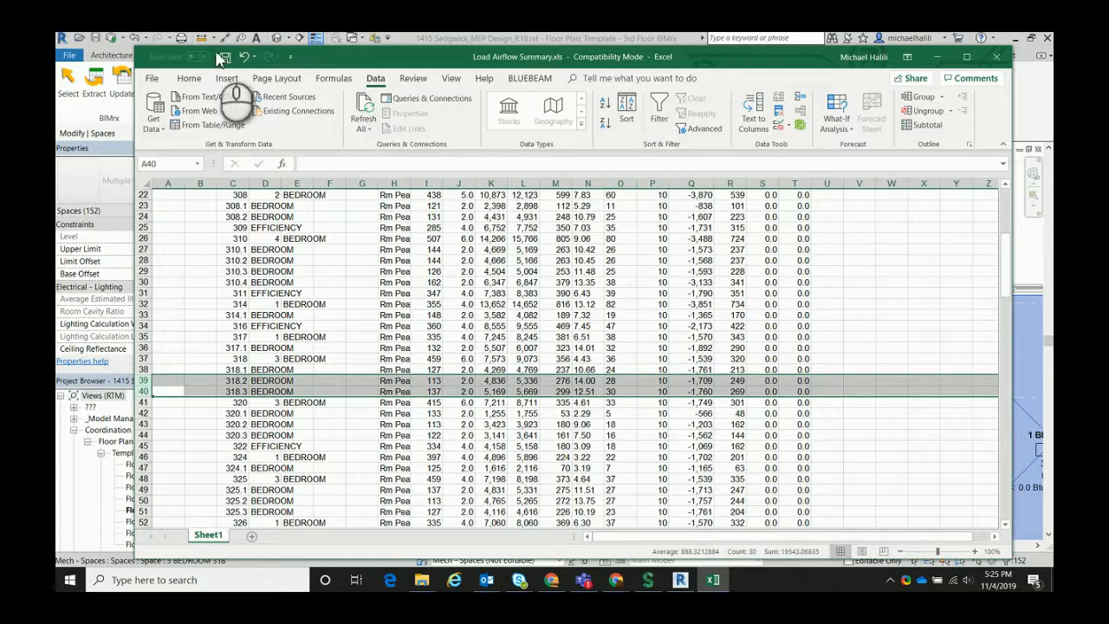
# Place the Load Airflow Summary window beside the unit 318 bedroom tags, with its room number through heating columns in view
pyautogui.moveTo(136, 53); pyautogui.dragTo(444, 94)
pyautogui.moveTo(629, 115); pyautogui.dragTo(715, 87)
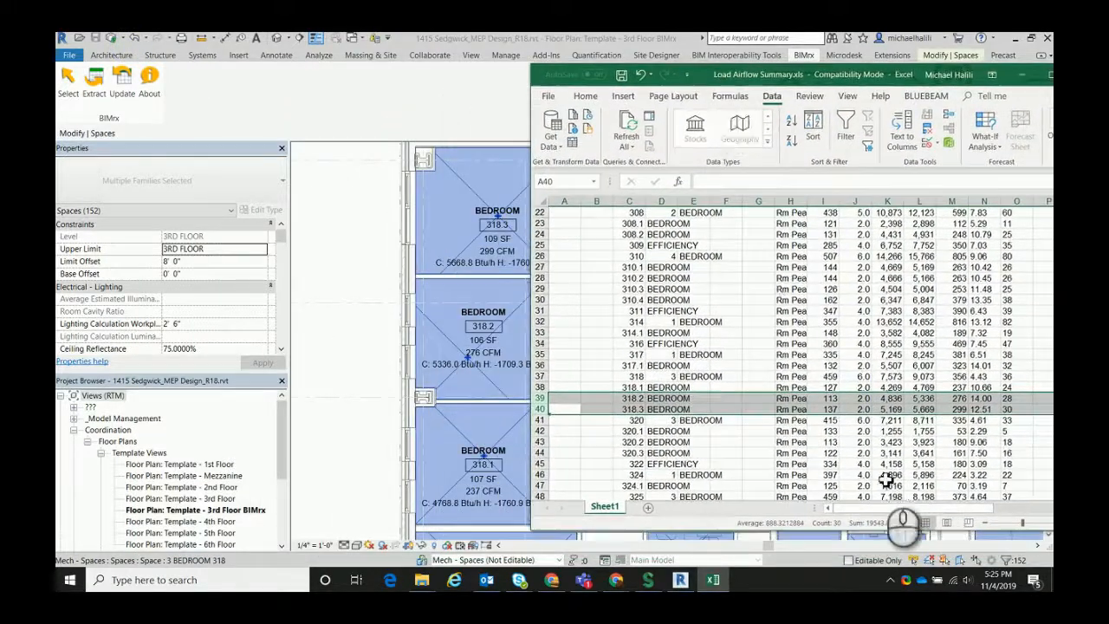
pyautogui.moveTo(969, 517); pyautogui.dragTo(988, 518)
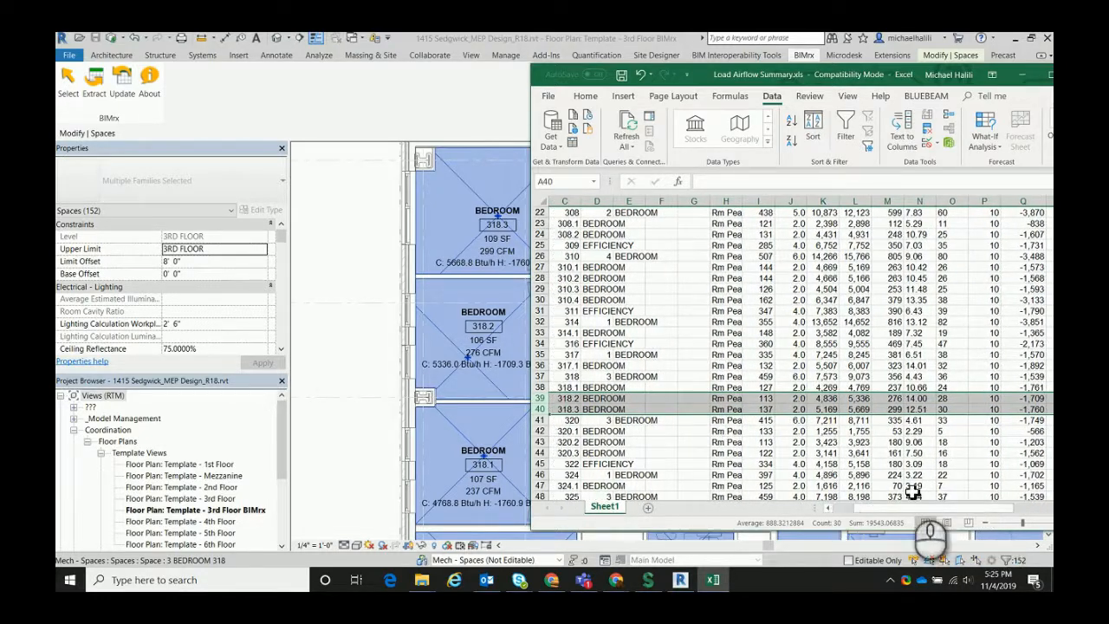
# Compare space 318.2's supply airflow, cooling load and heating load in the summary with its tag on the floor plan
pyautogui.click(568, 398)
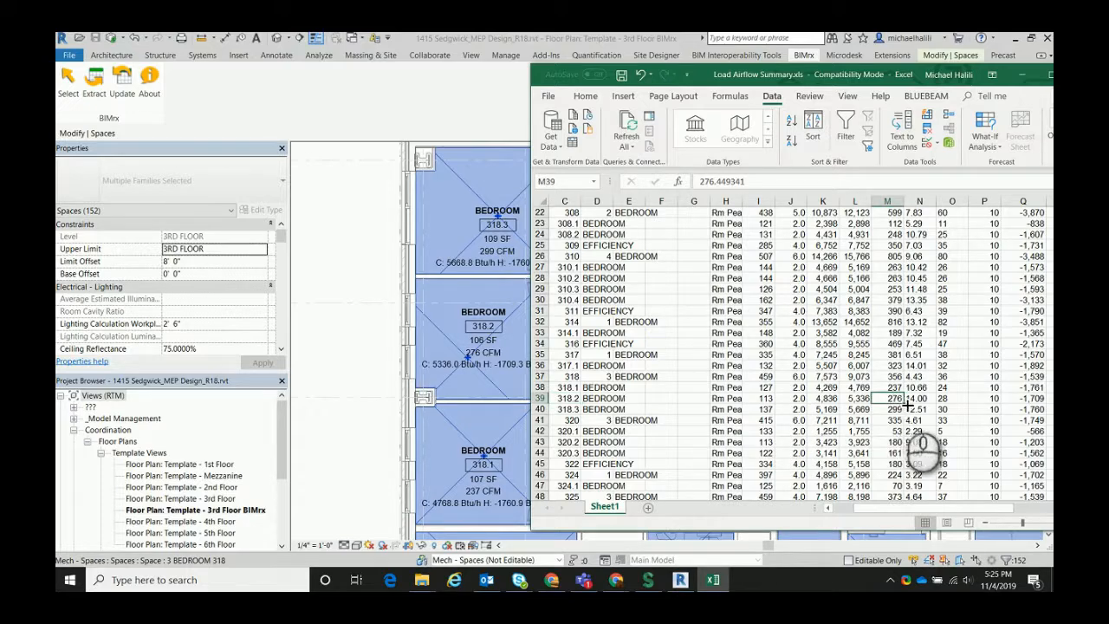
pyautogui.press('Left')
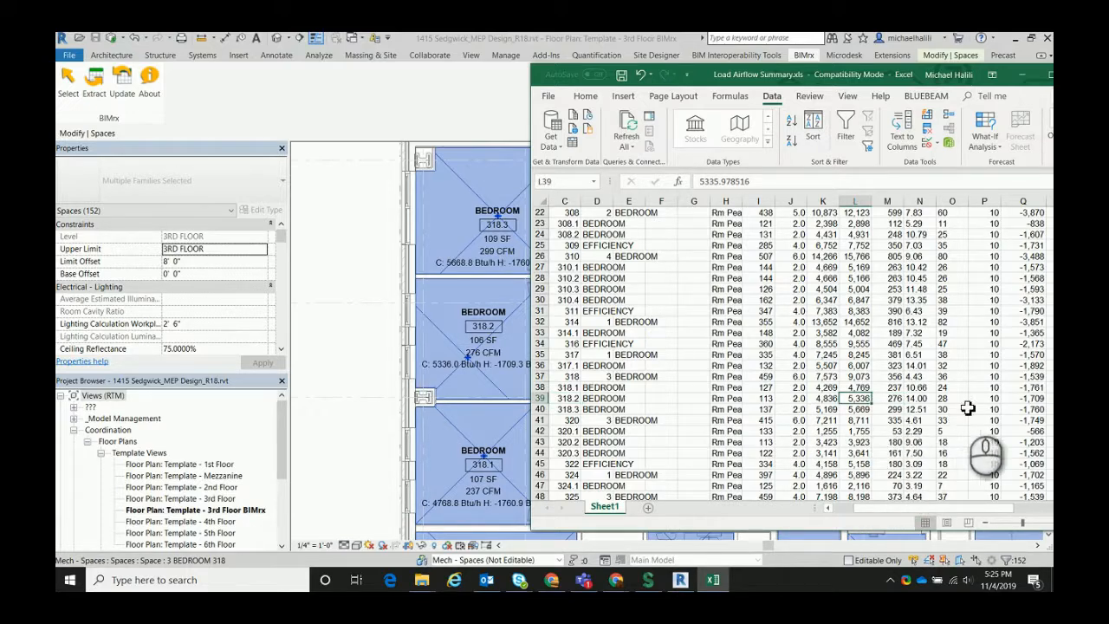
pyautogui.click(1009, 398)
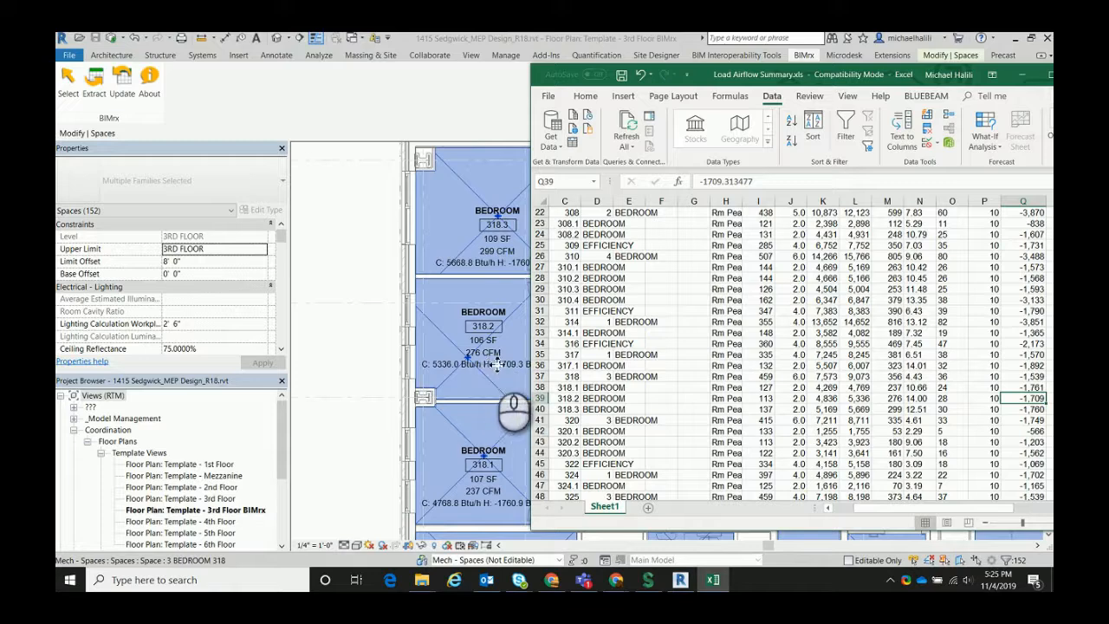